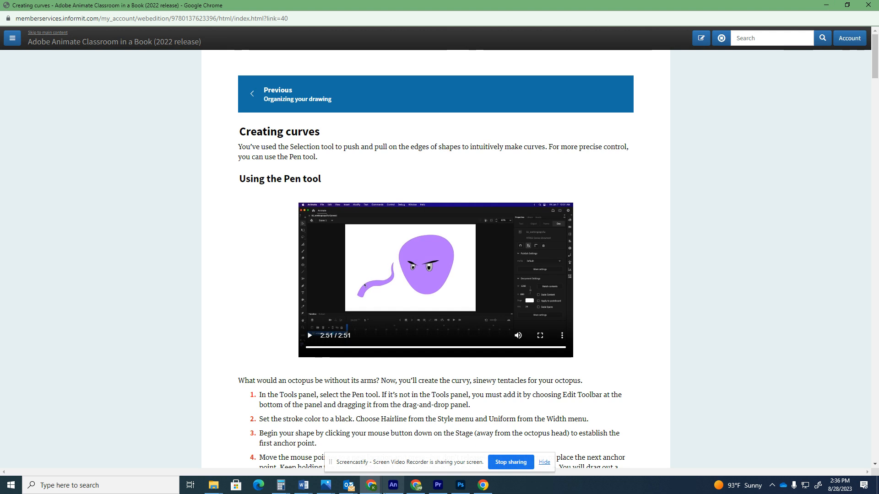
# - Search Google for "side view of person" in a new browser tab
pyautogui.moveTo(371, 484)
pyautogui.click(353, 464)
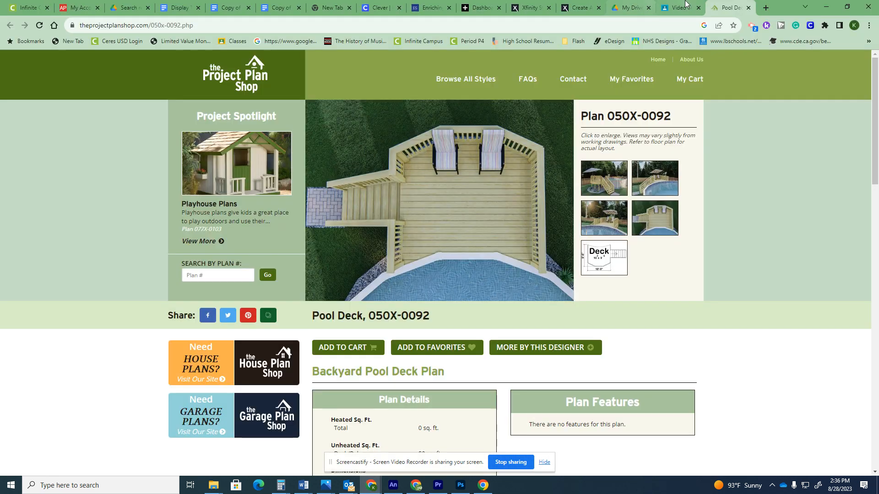
pyautogui.click(766, 8)
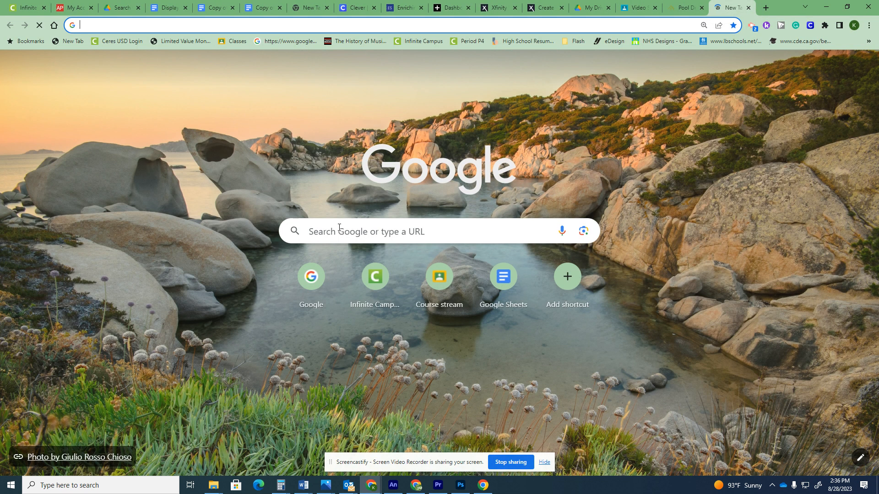
pyautogui.click(339, 228)
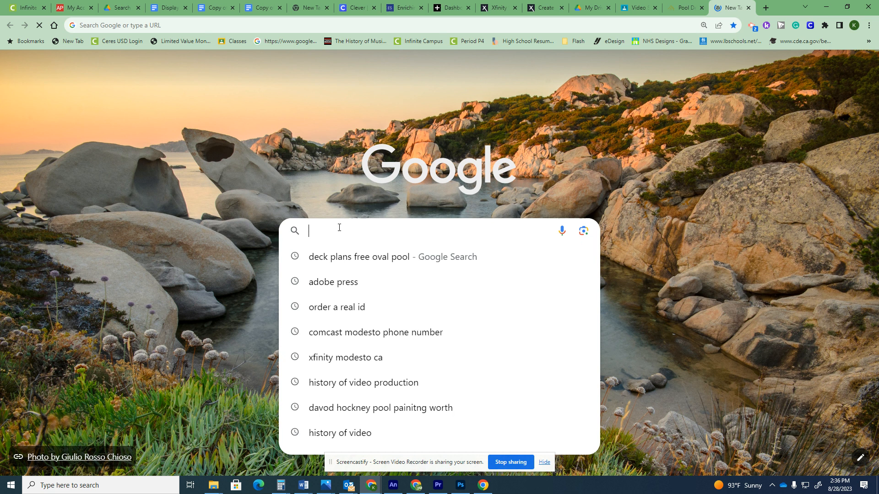
pyautogui.write('s')
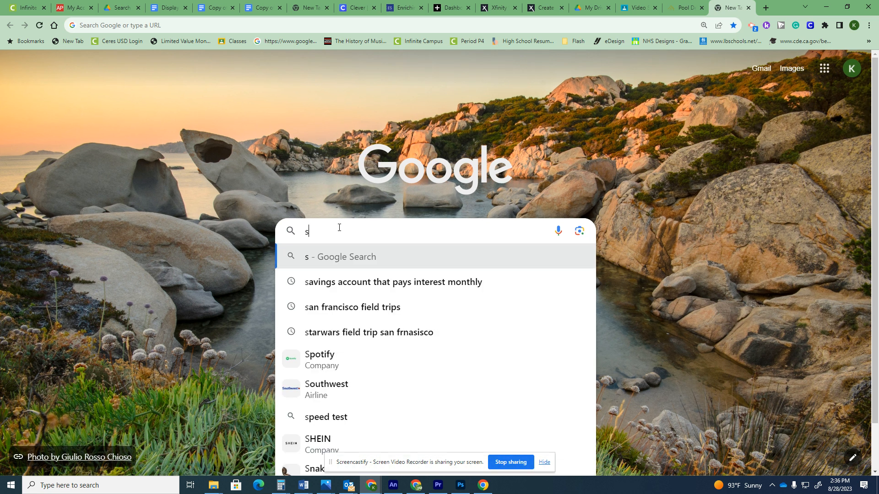
pyautogui.write('ide view of person')
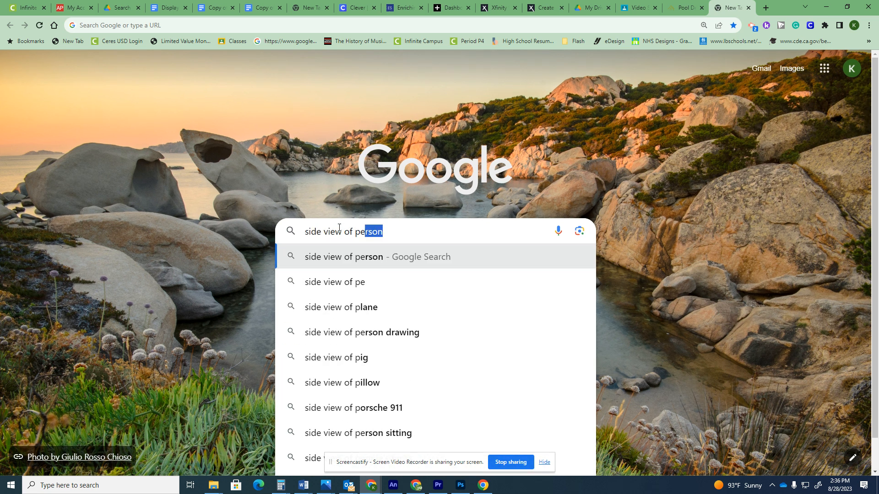
pyautogui.press('Return')
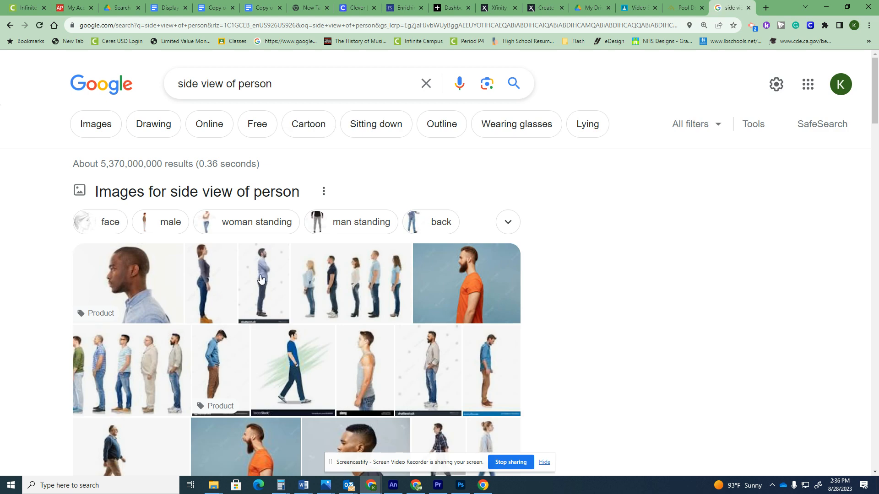
# - Browse the image results and copy the Adobe Stock side-view picture of the red-haired woman with a ponytail
pyautogui.scroll(-4, 161, 274)
pyautogui.click(282, 343)
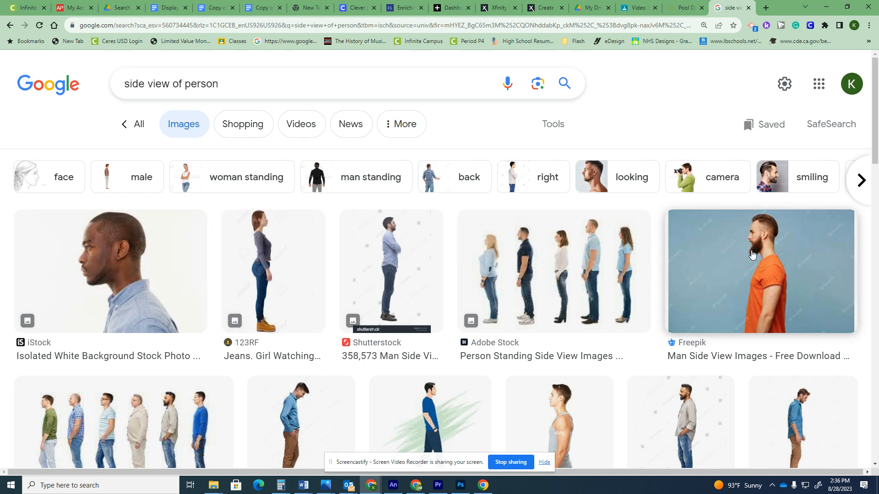
pyautogui.scroll(-4, 663, 236)
pyautogui.scroll(-9, 663, 237)
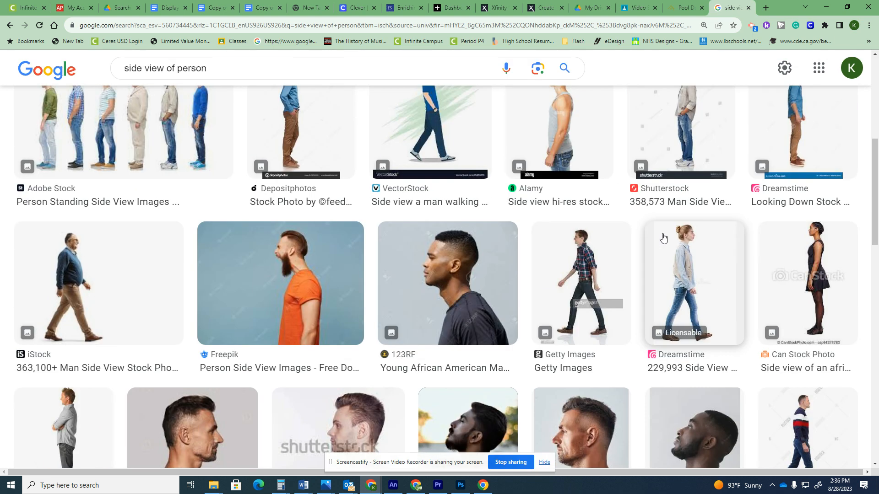
pyautogui.scroll(-3, 663, 237)
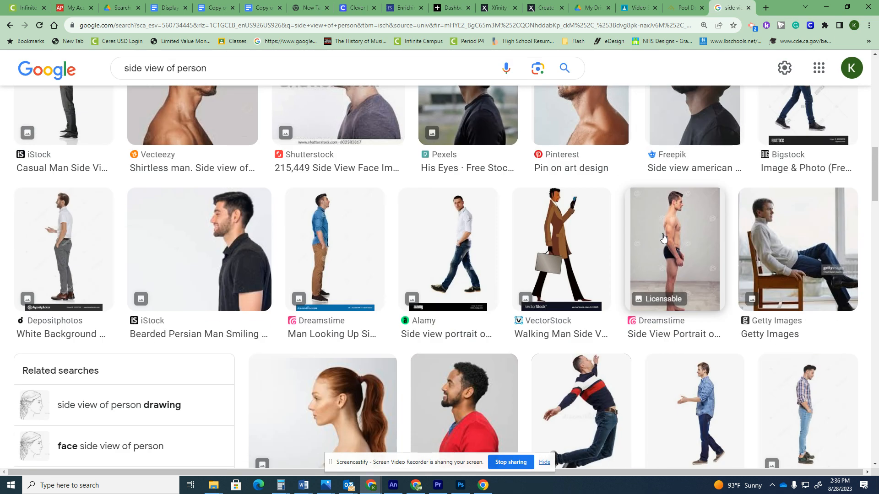
pyautogui.scroll(-5, 663, 237)
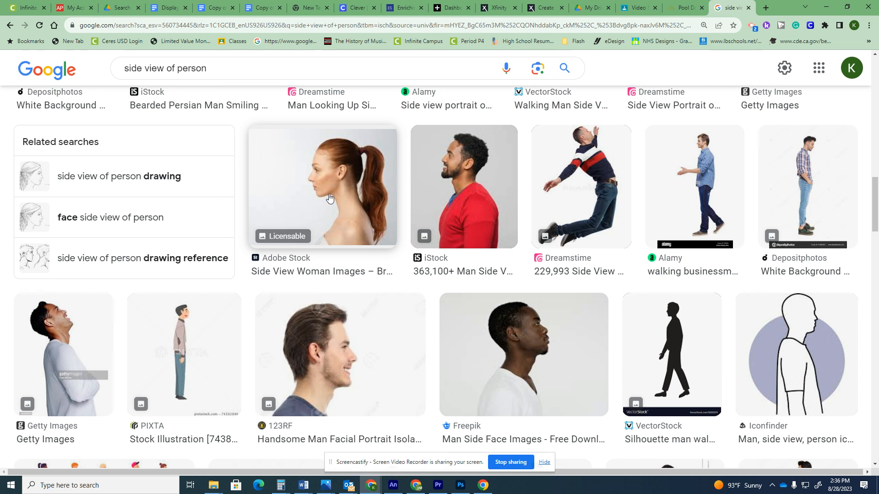
pyautogui.rightClick(340, 168)
pyautogui.click(377, 284)
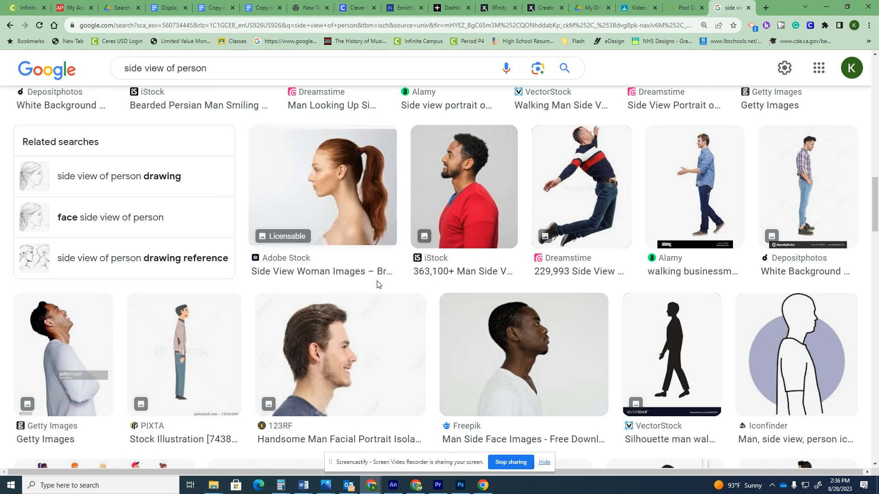
# - Switch to Photoshop and paste the copied picture into the blank document as a new layer
pyautogui.click(460, 485)
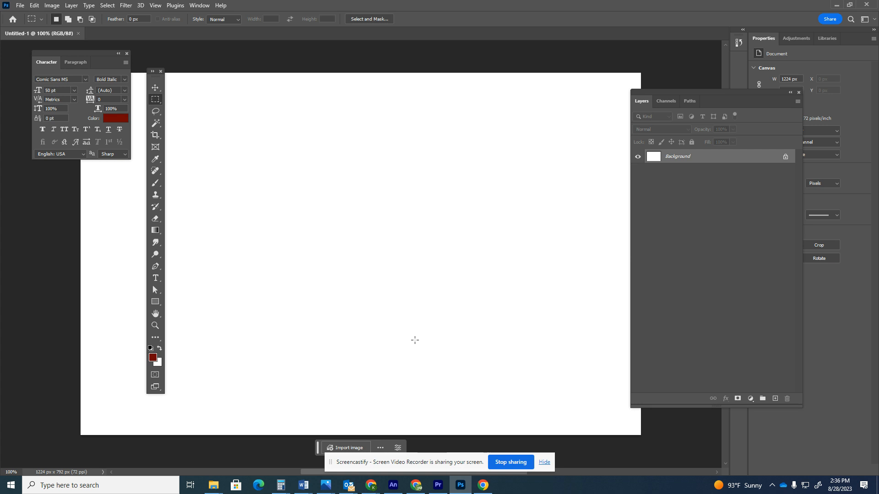
pyautogui.hotkey('ctrl', 'v')
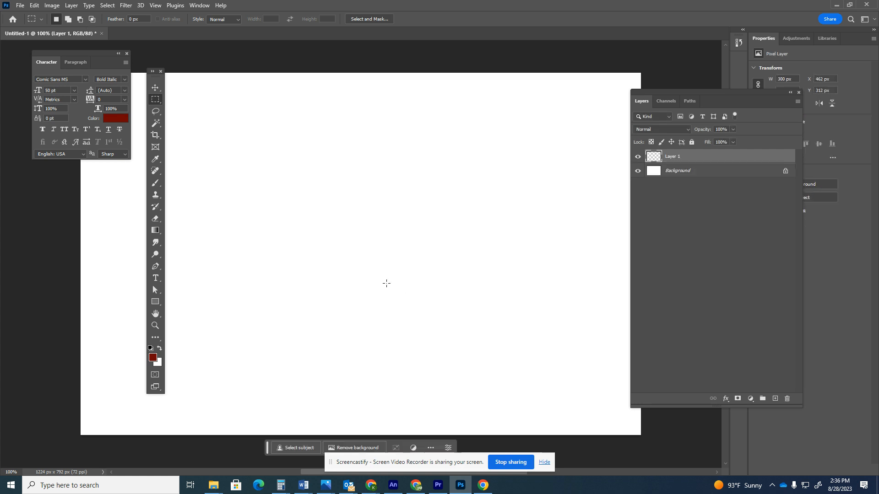
pyautogui.click(155, 88)
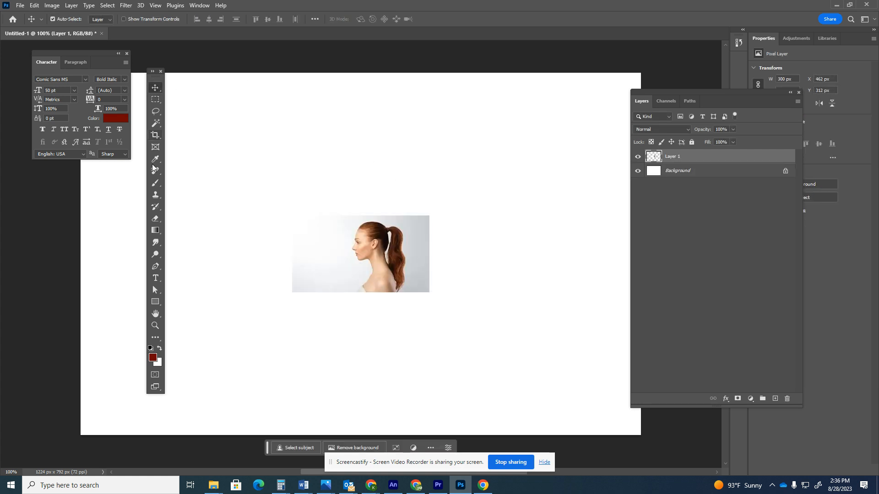
pyautogui.click(156, 160)
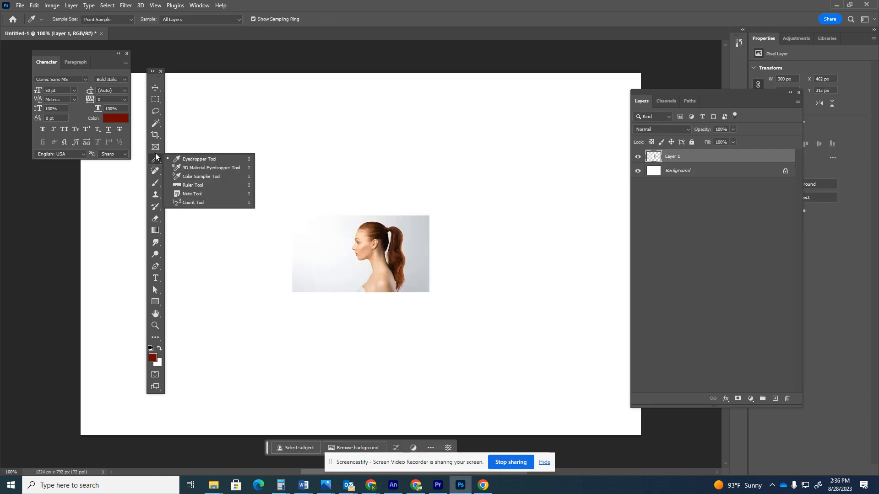
pyautogui.click(155, 123)
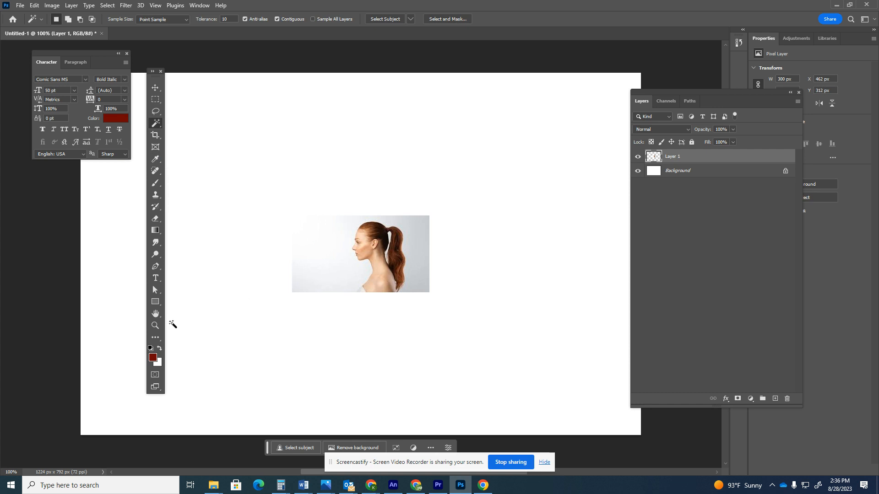
# - Outline the woman's head, ponytail, neck and upper shoulder with a freehand Lasso selection
pyautogui.click(155, 326)
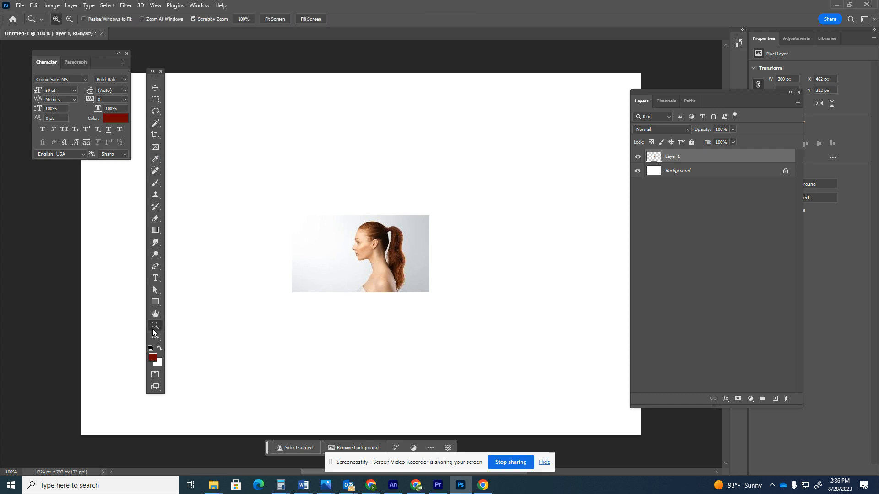
pyautogui.keyDown('alt'); pyautogui.click(412, 255); pyautogui.keyUp('alt')
pyautogui.click(412, 256)
pyautogui.click(412, 256)
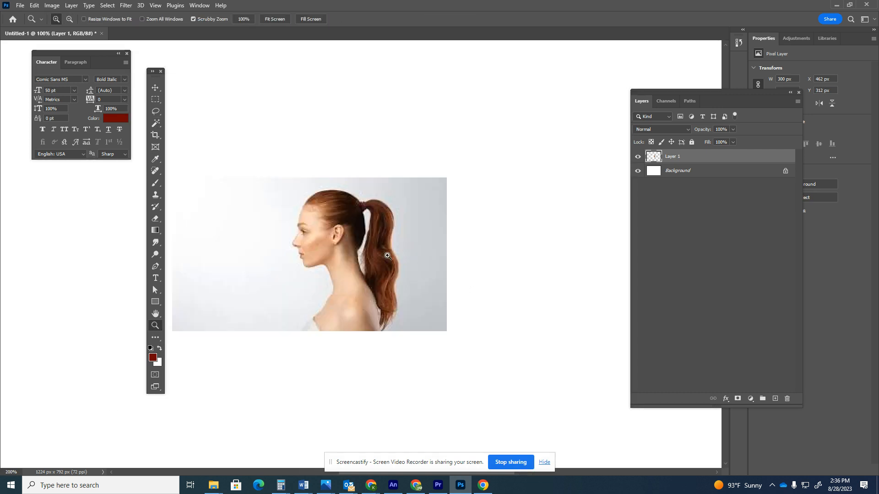
pyautogui.click(412, 256)
pyautogui.click(412, 256)
pyautogui.click(158, 113)
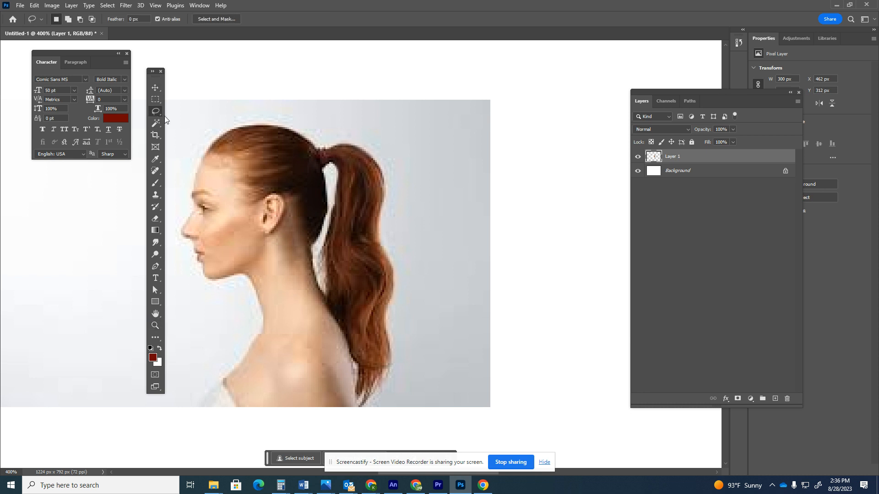
pyautogui.moveTo(207, 151)
pyautogui.mouseDown()
pyautogui.moveTo(232, 130)
pyautogui.moveTo(295, 133)
pyautogui.moveTo(340, 147)
pyautogui.mouseUp()
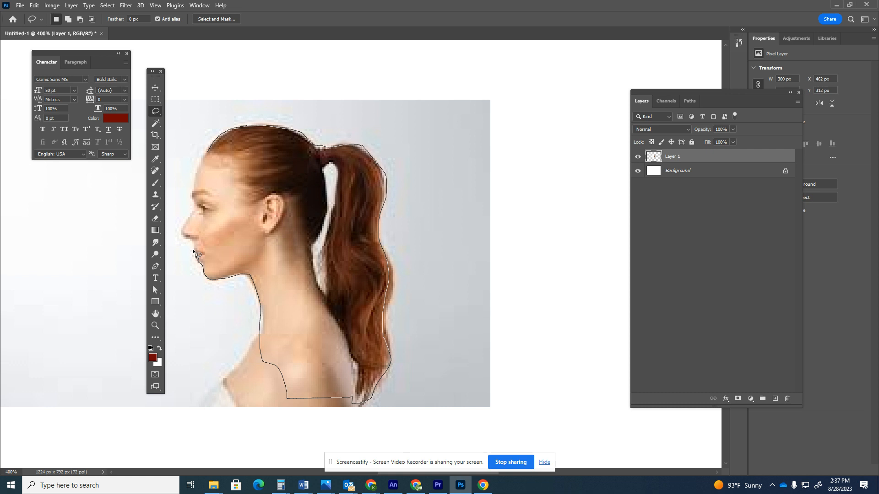
pyautogui.moveTo(183, 235); pyautogui.dragTo(209, 145)
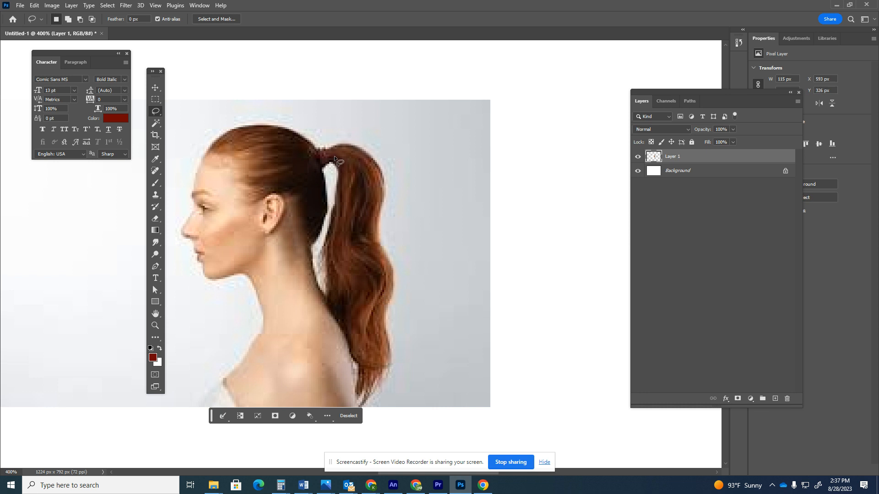
# - Cut the selected figure out of the picture, paste it as its own layer, and hide Layer 1
pyautogui.click(390, 186)
pyautogui.hotkey('ctrl', 'z')
pyautogui.press('Delete')
pyautogui.hotkey('ctrl', 'v')
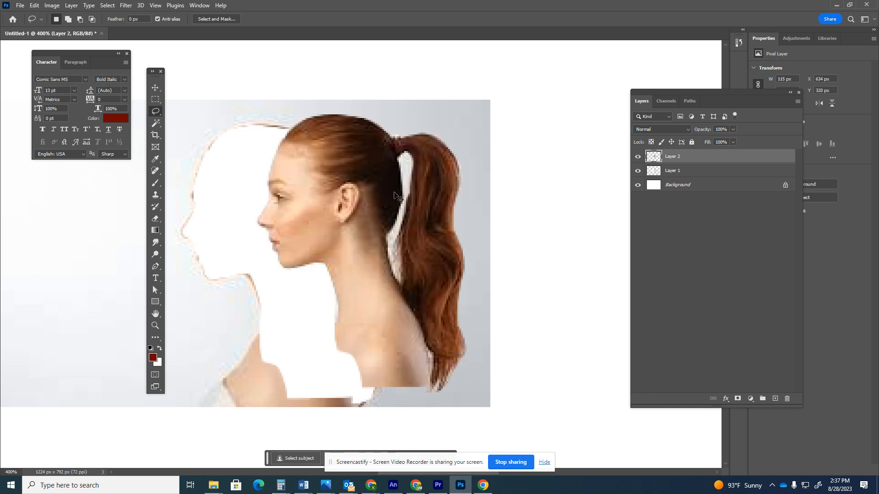
pyautogui.click(637, 170)
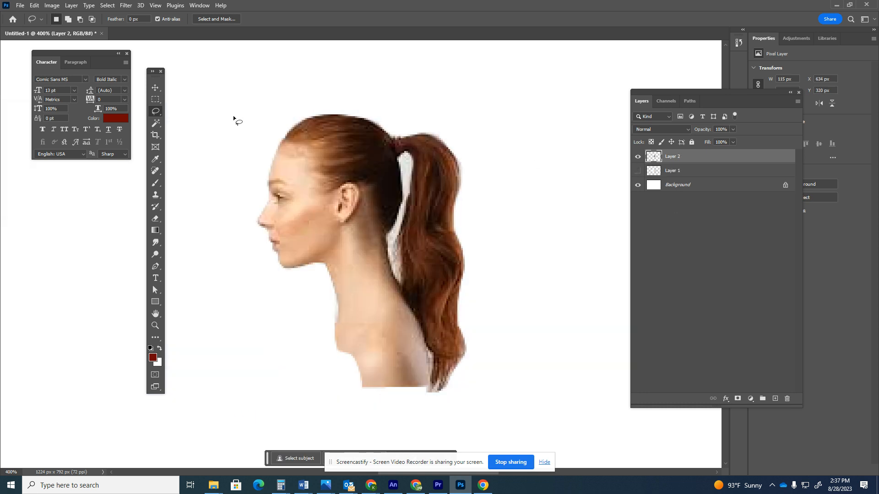
# - Flip the cut-out figure on Layer 2 horizontally
pyautogui.click(52, 5)
pyautogui.click(34, 5)
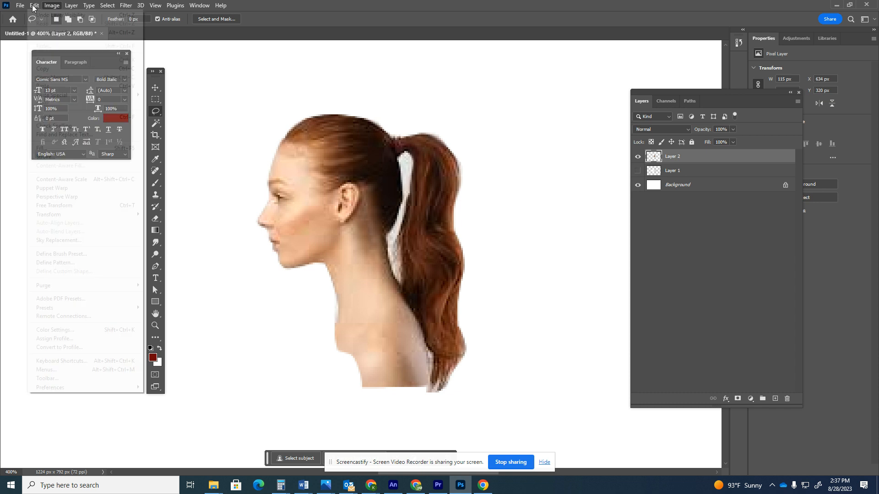
pyautogui.moveTo(64, 216)
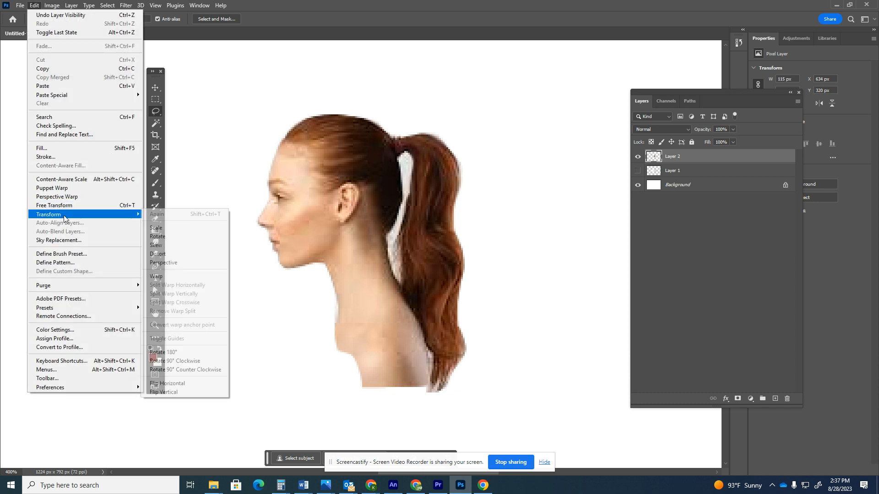
pyautogui.click(187, 383)
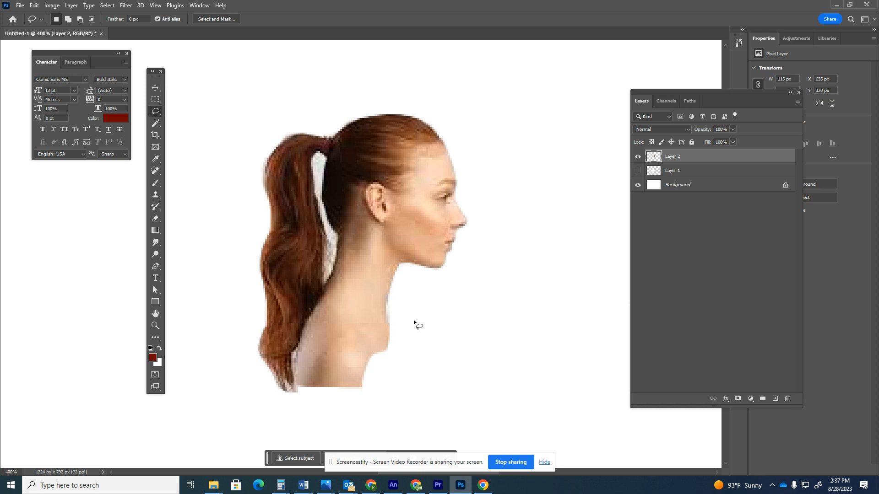
# - Lasso the shoulder area below the neck, delete it from the cut-out, and clear the selection
pyautogui.moveTo(414, 323); pyautogui.dragTo(385, 324)
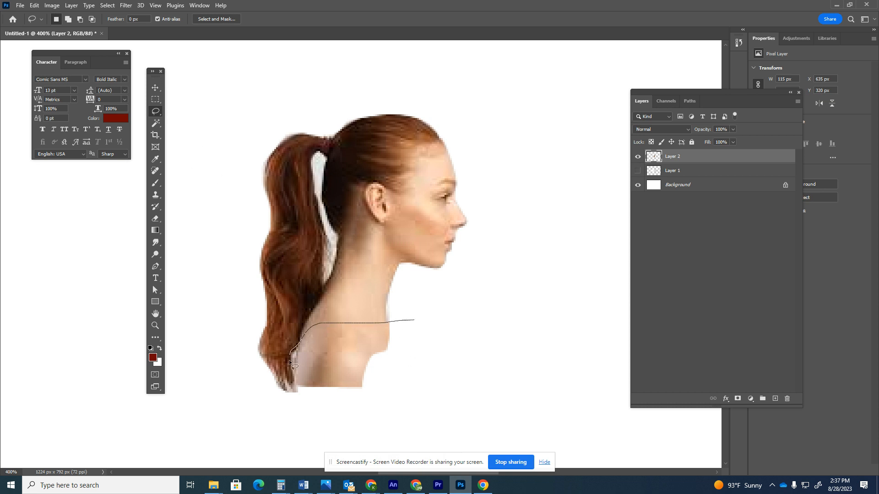
pyautogui.moveTo(298, 395)
pyautogui.mouseDown()
pyautogui.moveTo(371, 406)
pyautogui.moveTo(405, 372)
pyautogui.moveTo(413, 321)
pyautogui.mouseUp()
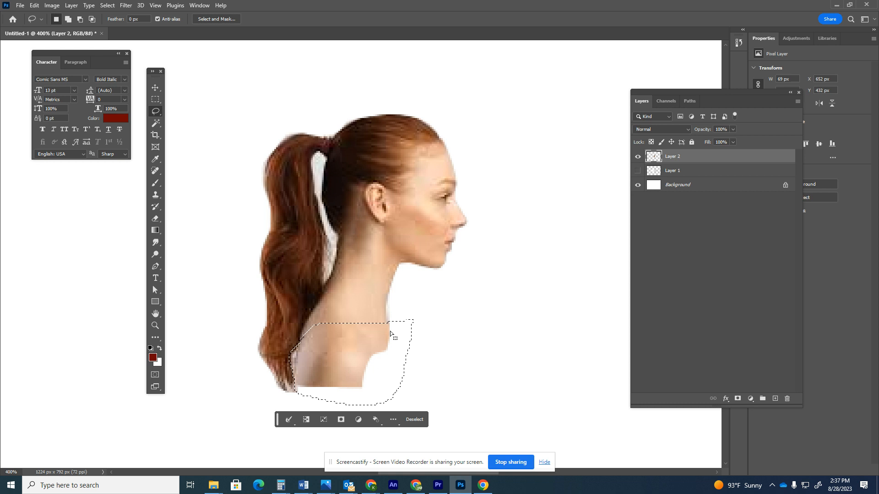
pyautogui.press('Delete')
pyautogui.hotkey('ctrl', 'd')
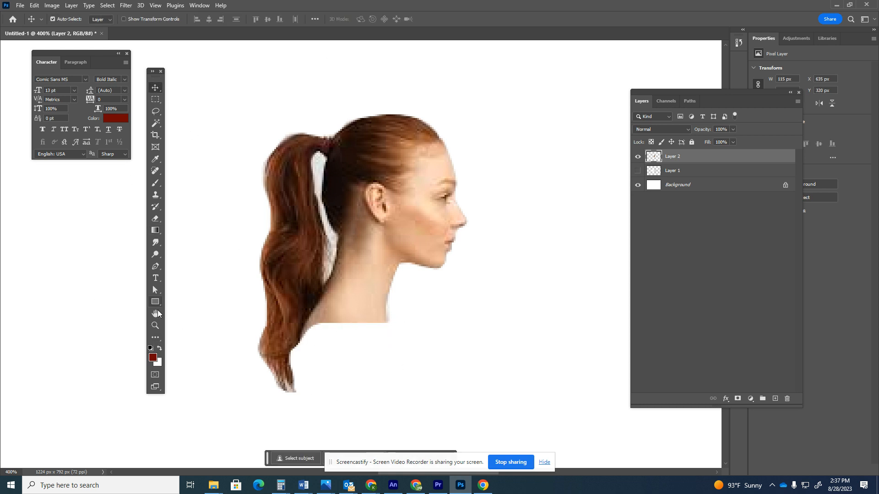
# - Put the flipped head on Layer 2 into Free Transform with the whole canvas in view
pyautogui.click(155, 325)
pyautogui.keyDown('alt'); pyautogui.click(359, 288); pyautogui.keyUp('alt')
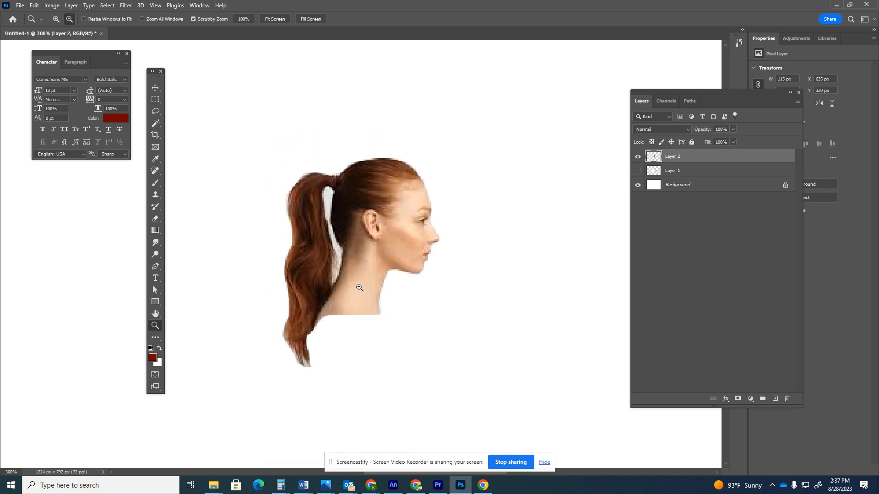
pyautogui.keyDown('alt'); pyautogui.click(349, 290); pyautogui.keyUp('alt')
pyautogui.keyDown('alt'); pyautogui.click(353, 293); pyautogui.keyUp('alt')
pyautogui.keyDown('alt'); pyautogui.click(363, 288); pyautogui.keyUp('alt')
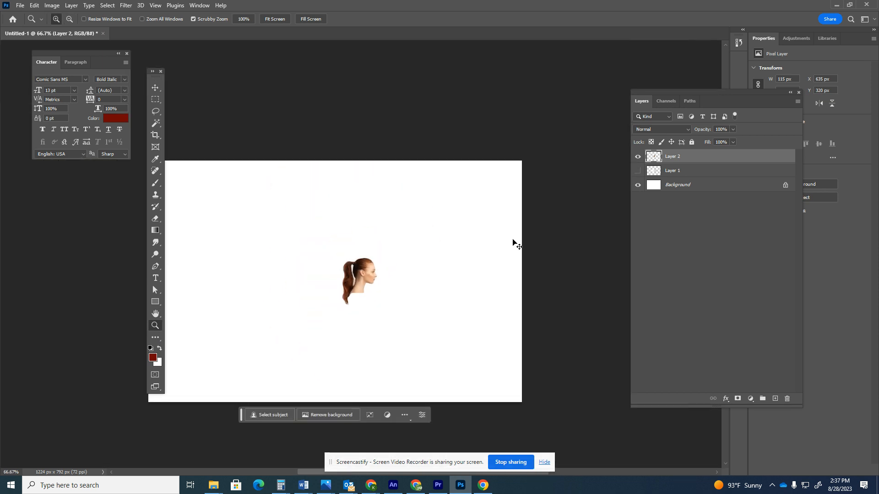
pyautogui.hotkey('ctrl', 't')
pyautogui.moveTo(378, 258); pyautogui.dragTo(440, 187)
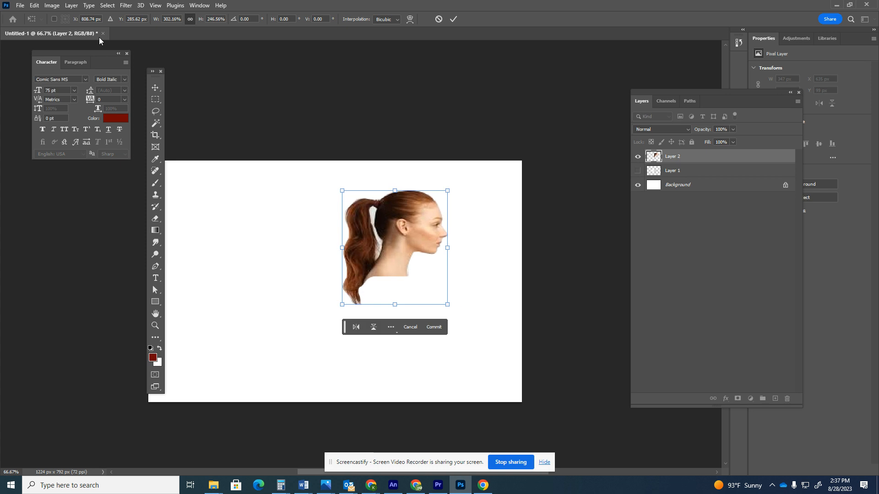
pyautogui.click(35, 6)
pyautogui.click(41, 13)
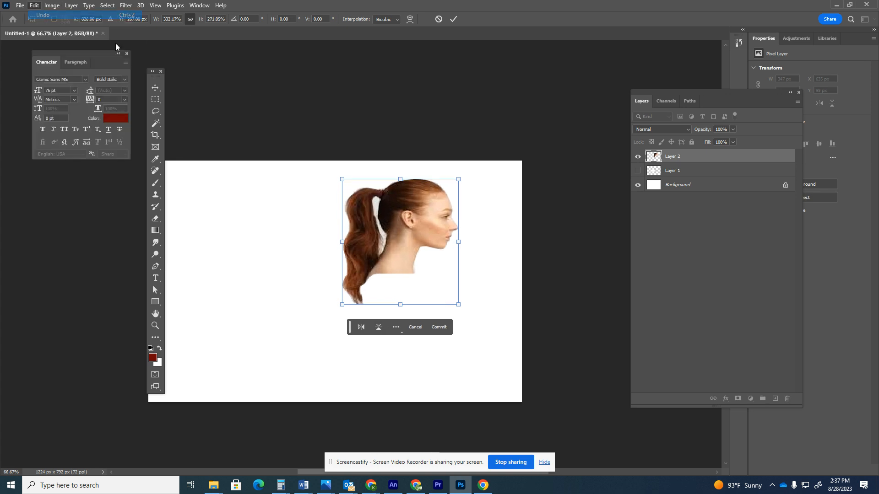
pyautogui.click(31, 5)
pyautogui.click(46, 16)
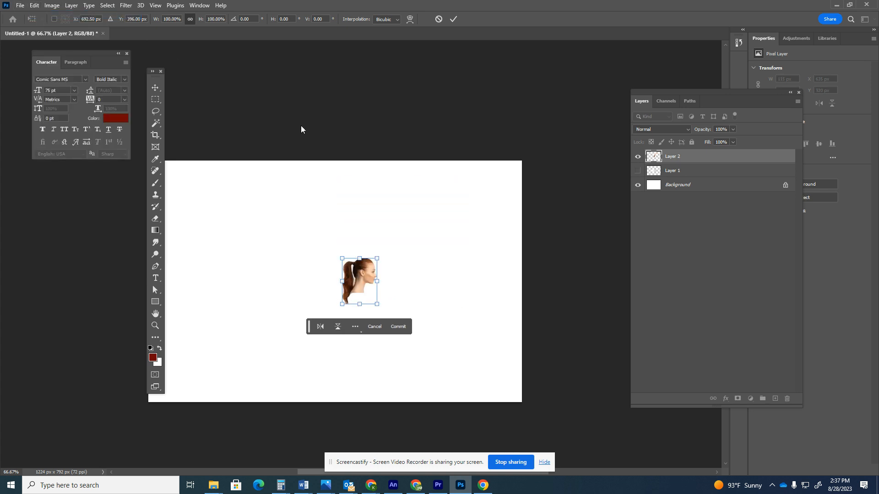
# - Enlarge the head on Layer 2 to about 432 px wide, move it to the middle of the canvas and apply the transform
pyautogui.moveTo(377, 259); pyautogui.dragTo(458, 183)
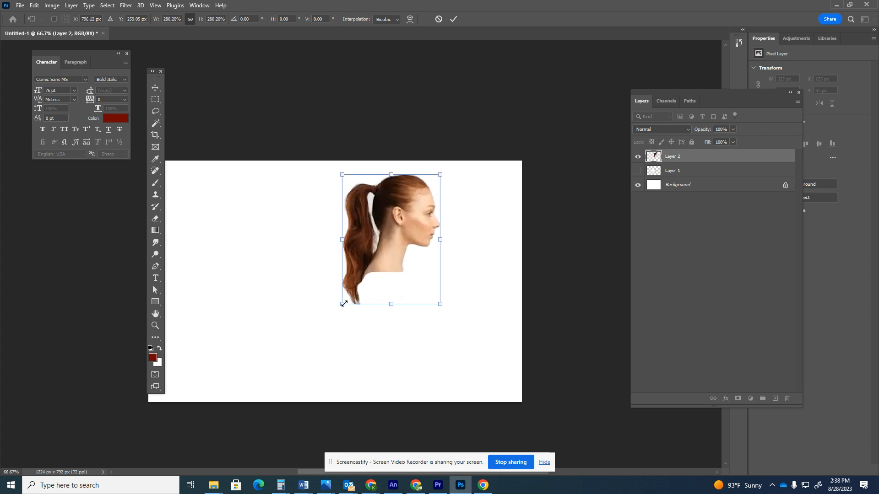
pyautogui.moveTo(391, 238); pyautogui.dragTo(392, 313)
pyautogui.moveTo(447, 241)
pyautogui.mouseDown()
pyautogui.moveTo(472, 193)
pyautogui.moveTo(433, 236)
pyautogui.mouseUp()
pyautogui.press('Return')
# - Enlarge the head again to about 557 px wide so it nearly fills the canvas height, and apply the transform
pyautogui.press('z')
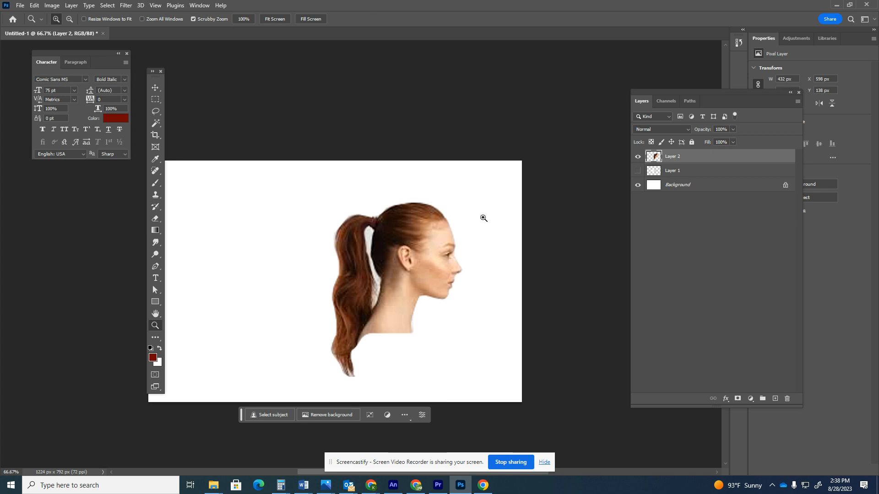
pyautogui.moveTo(423, 238); pyautogui.dragTo(368, 230)
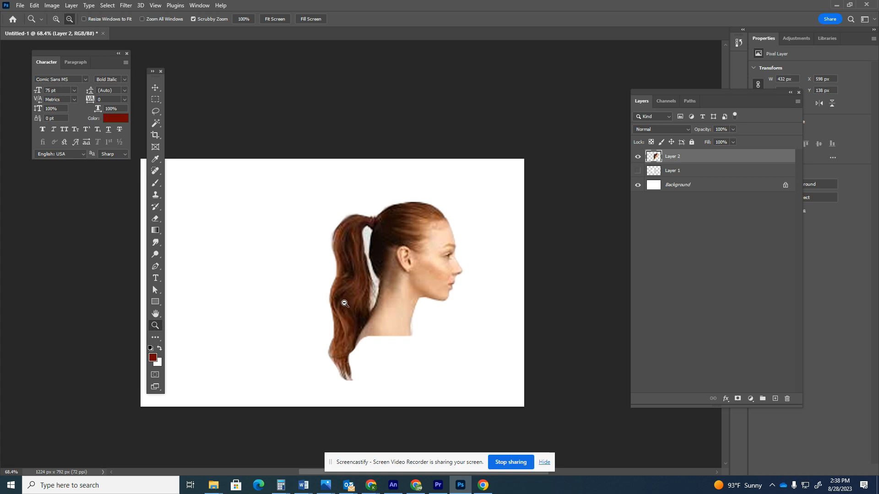
pyautogui.click(367, 288)
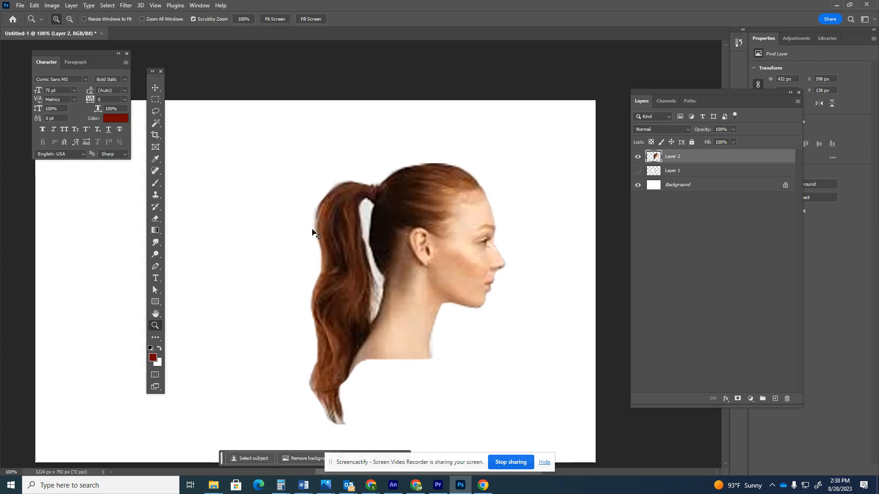
pyautogui.hotkey('ctrl', 't')
pyautogui.moveTo(502, 165); pyautogui.dragTo(545, 113)
pyautogui.scroll(-2, 489, 210)
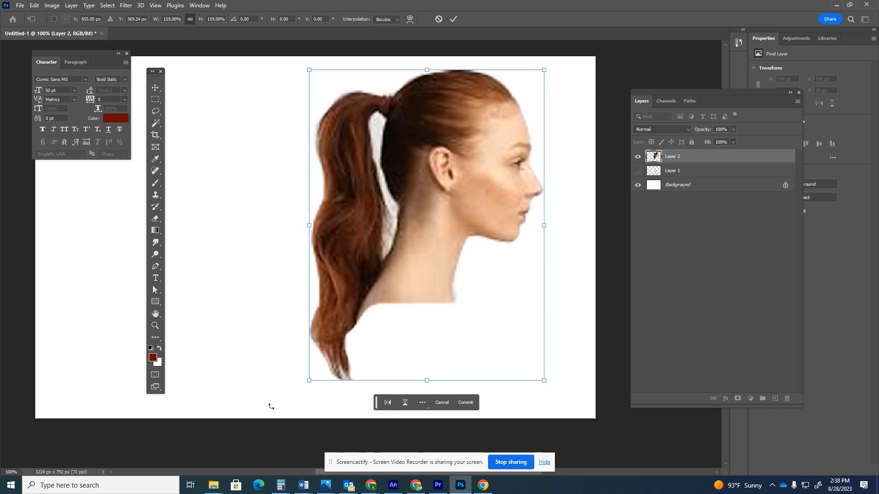
pyautogui.moveTo(315, 382); pyautogui.dragTo(296, 409)
pyautogui.moveTo(388, 301); pyautogui.dragTo(343, 303)
pyautogui.click(49, 6)
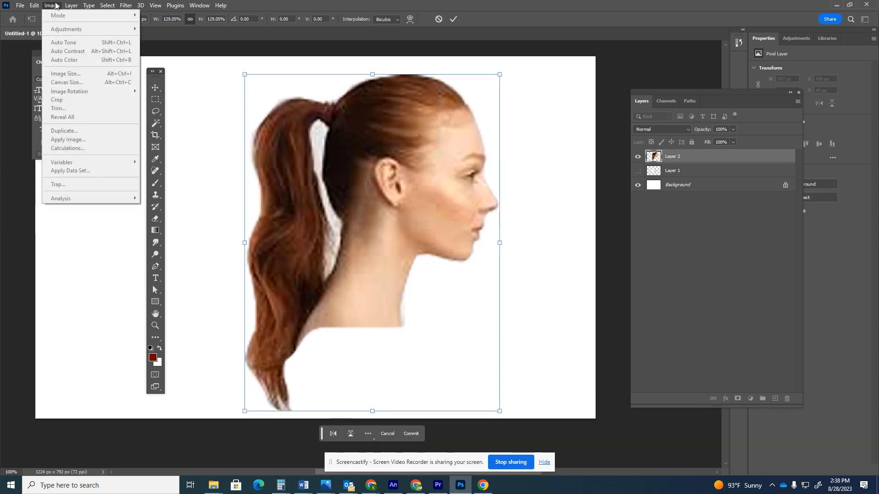
pyautogui.click(315, 143)
pyautogui.press('z')
# - Flip the head on Layer 2 horizontally and move it to the left half of the canvas
pyautogui.click(154, 88)
pyautogui.click(50, 6)
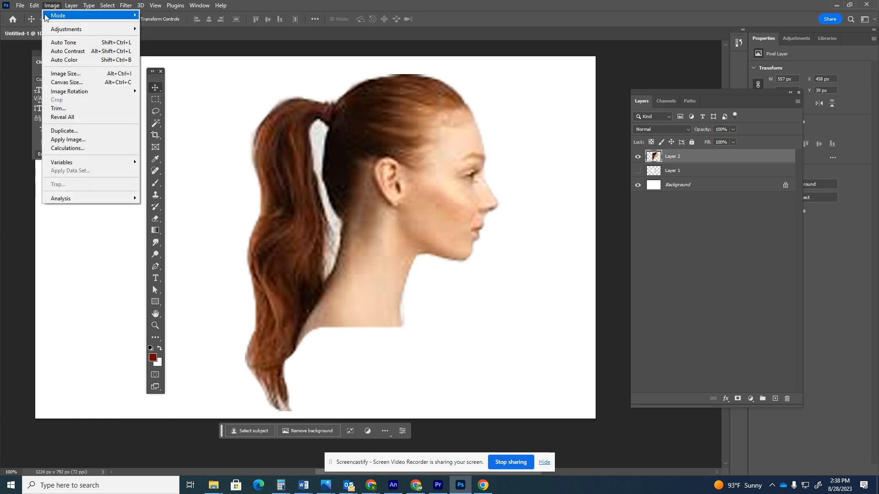
pyautogui.moveTo(35, 6)
pyautogui.moveTo(73, 215)
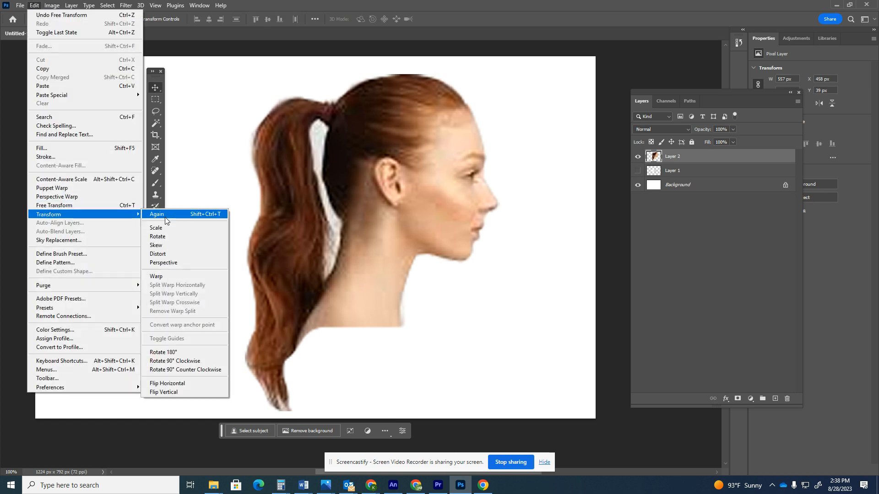
pyautogui.click(167, 383)
pyautogui.moveTo(379, 232); pyautogui.dragTo(232, 234)
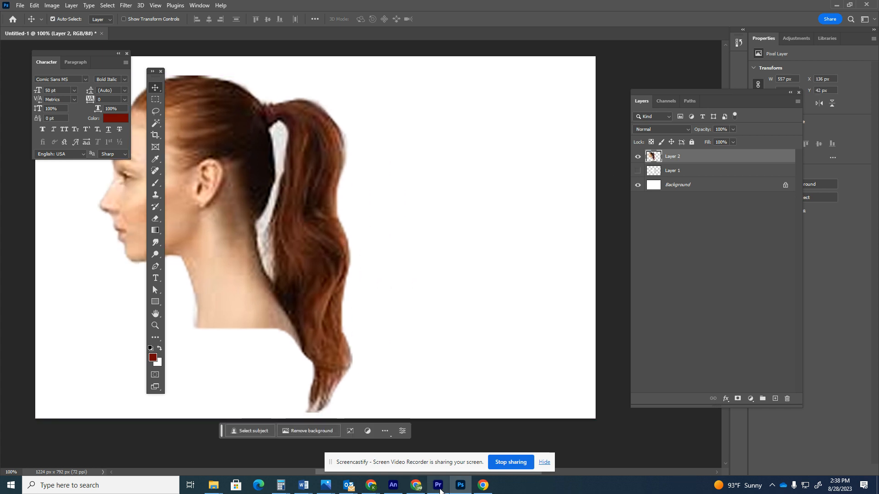
# - Switch to Chrome and search Google Images for clouds
pyautogui.moveTo(371, 489)
pyautogui.click(321, 444)
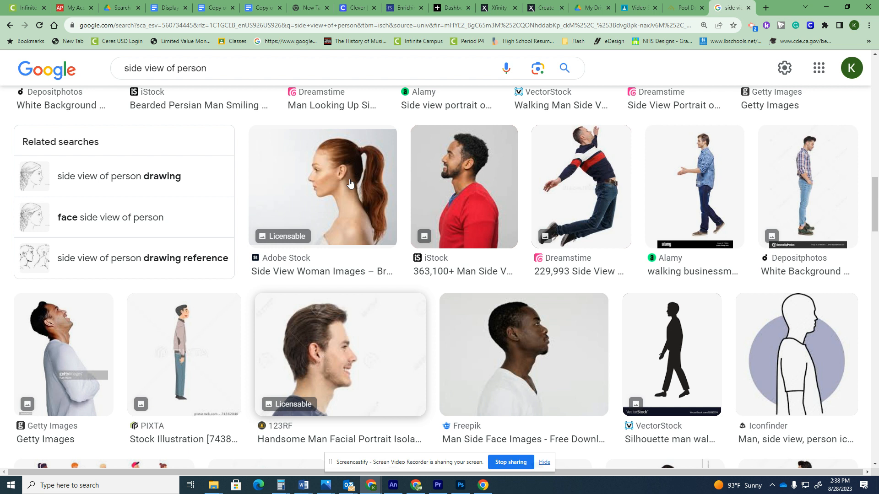
pyautogui.click(225, 68)
pyautogui.write('clo')
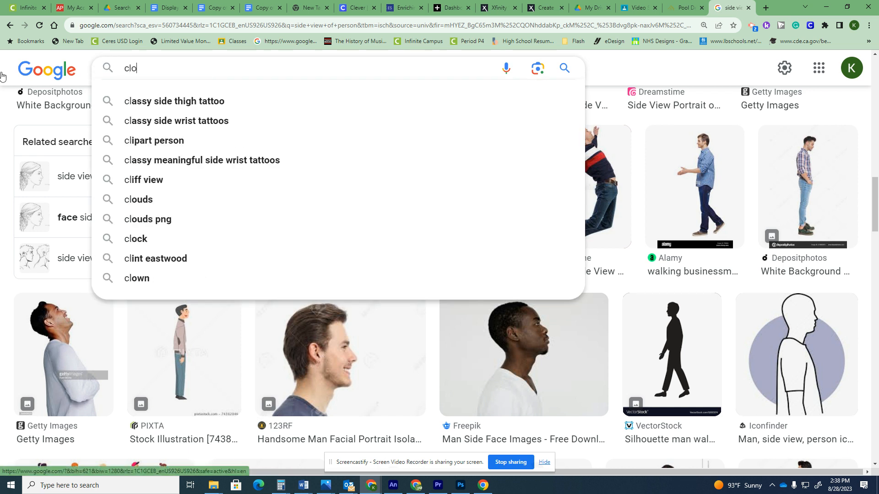
pyautogui.write('uds')
pyautogui.press('Return')
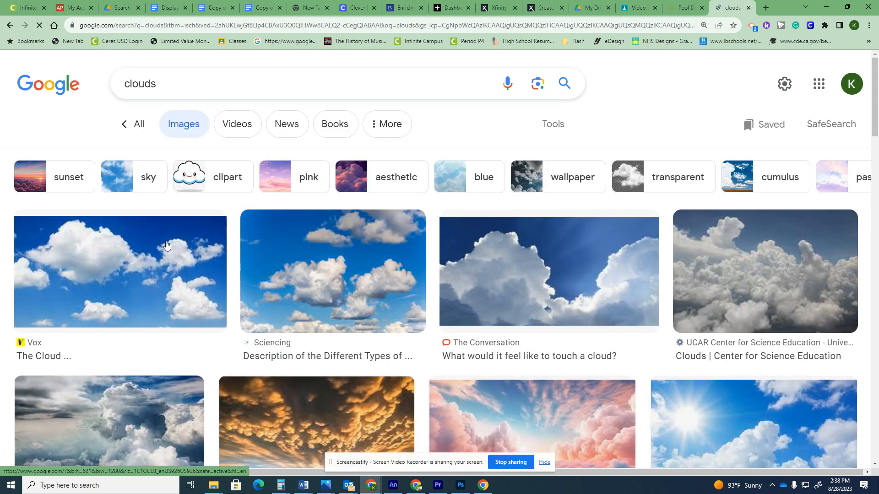
# - Replace the image search with one for pine trees
pyautogui.click(161, 87)
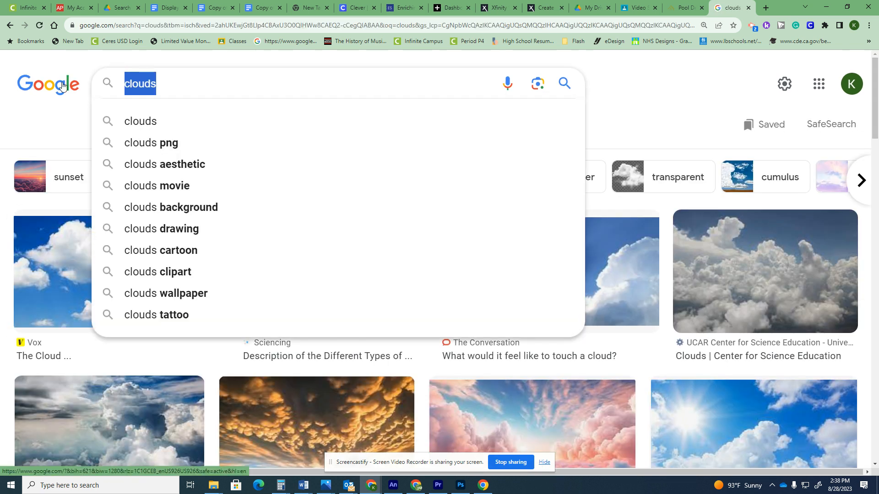
pyautogui.write('tr')
pyautogui.press('BackSpace')
pyautogui.press('BackSpace')
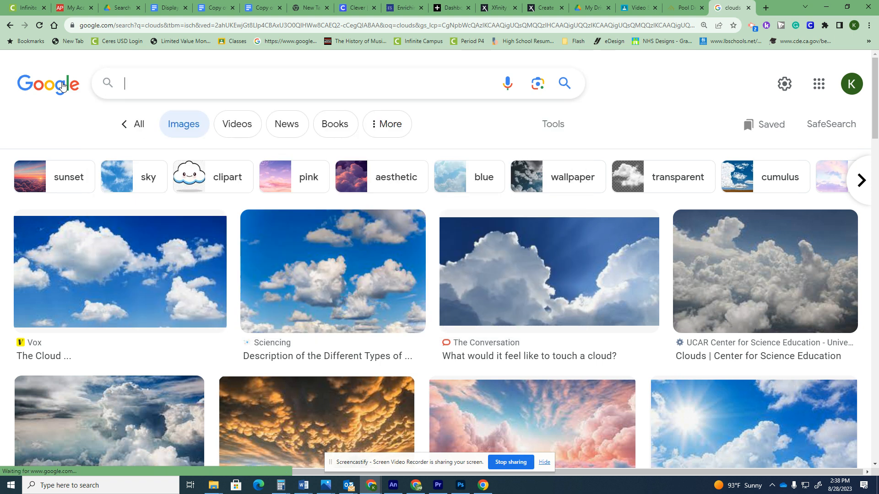
pyautogui.write('pine trees')
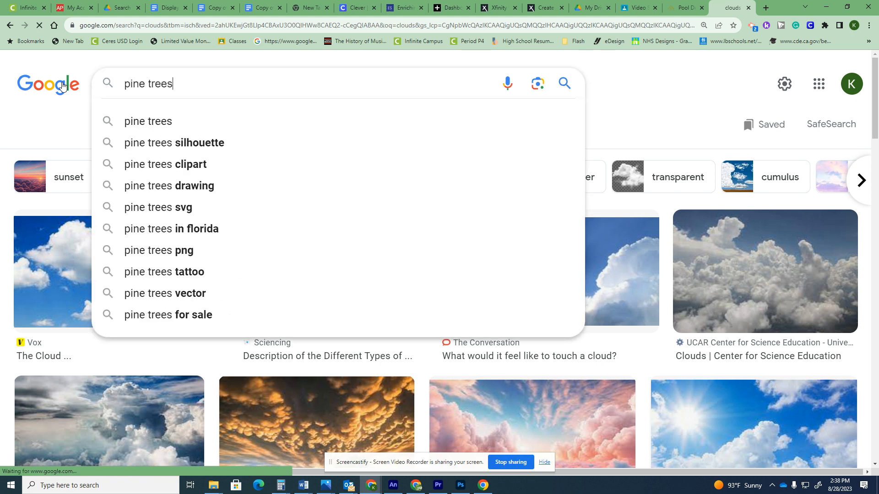
pyautogui.press('Return')
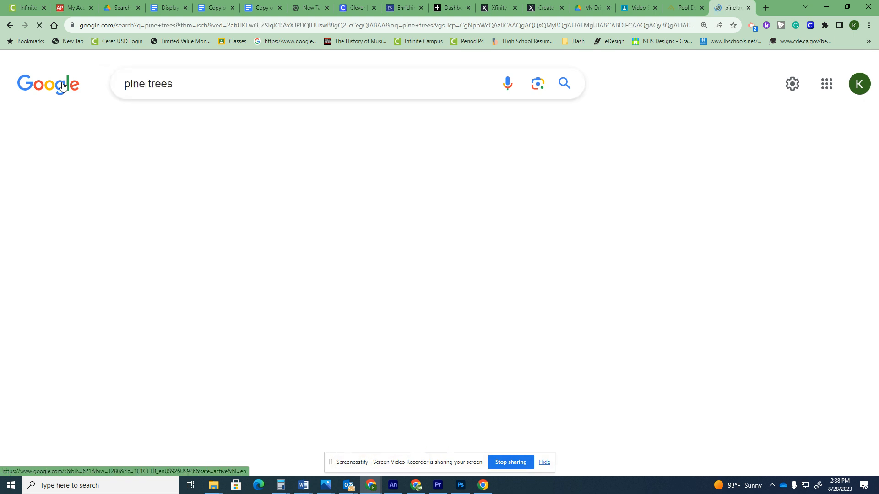
# - Copy the picture of a lone pine before a hazy forested slope and paste it into the Photoshop document
pyautogui.scroll(-2, 382, 293)
pyautogui.scroll(-6, 383, 293)
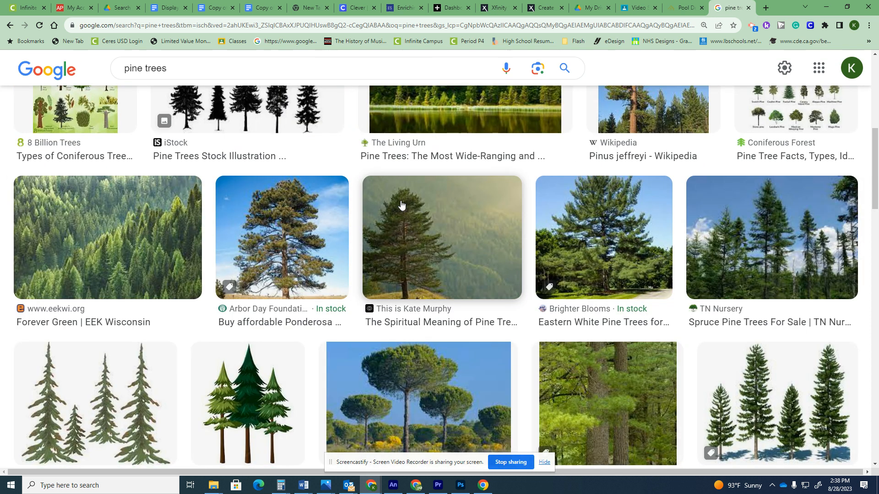
pyautogui.rightClick(428, 234)
pyautogui.click(443, 334)
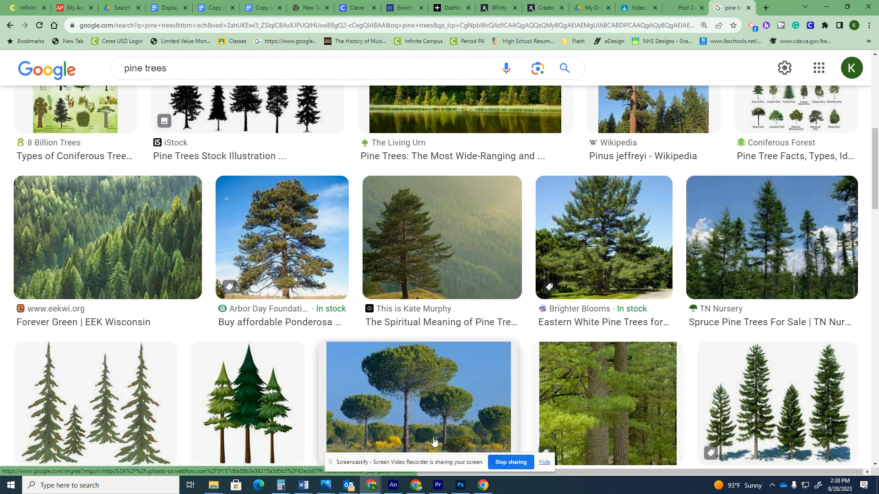
pyautogui.hotkey('alt', 'Tab')
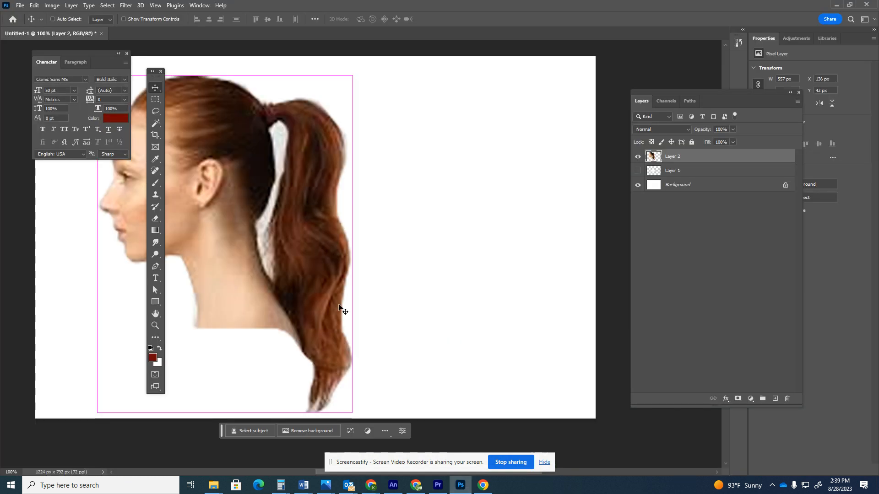
pyautogui.hotkey('ctrl', 'v')
# - Move the pine picture to the canvas's upper edge and enlarge it to about 704 px wide
pyautogui.moveTo(303, 240); pyautogui.dragTo(278, 111)
pyautogui.hotkey('ctrl', 't')
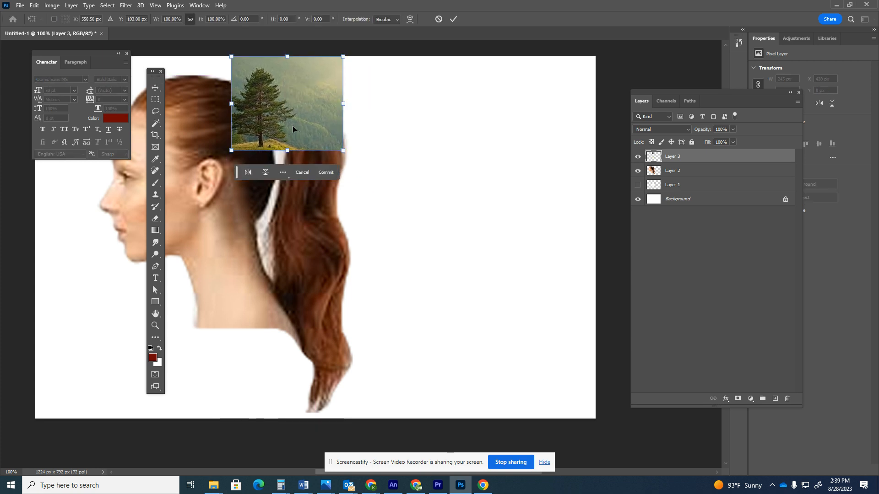
pyautogui.moveTo(342, 151); pyautogui.dragTo(520, 372)
pyautogui.press('Return')
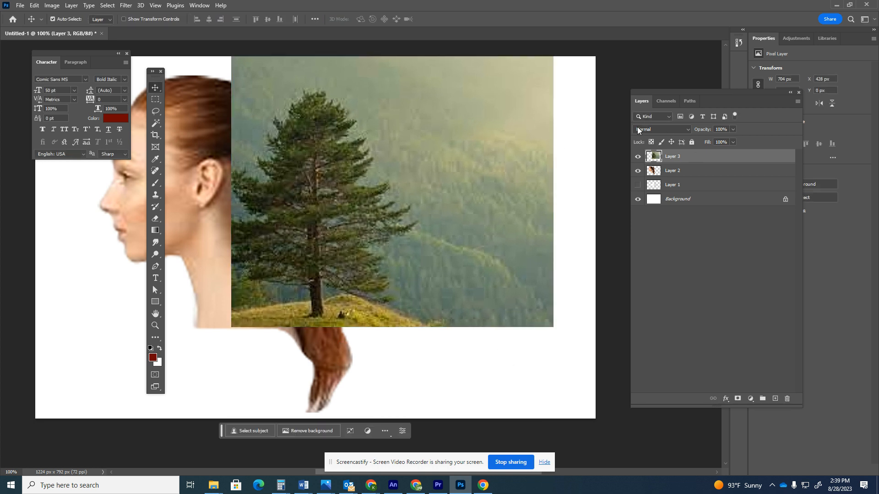
# - Set the blend mode of Layer 3 to Difference and shift the pine picture left over the head
pyautogui.click(658, 130)
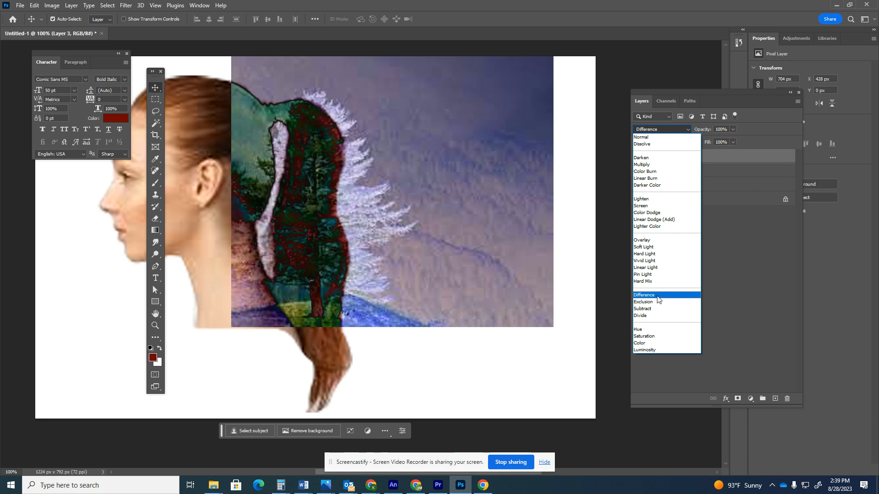
pyautogui.click(657, 296)
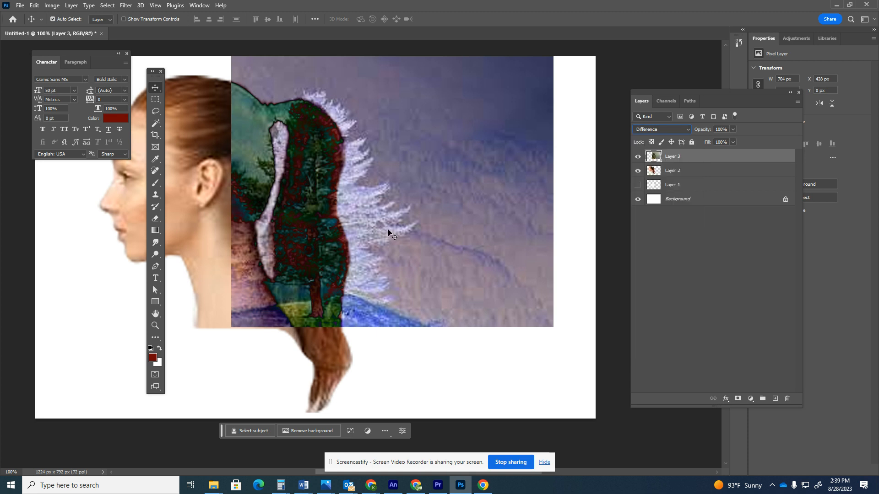
pyautogui.moveTo(387, 227); pyautogui.dragTo(321, 227)
# - Move the toolbar and Character panel clear of the head, and shift the pine picture further left over the face
pyautogui.moveTo(149, 81); pyautogui.dragTo(105, 186)
pyautogui.moveTo(208, 101); pyautogui.dragTo(173, 105)
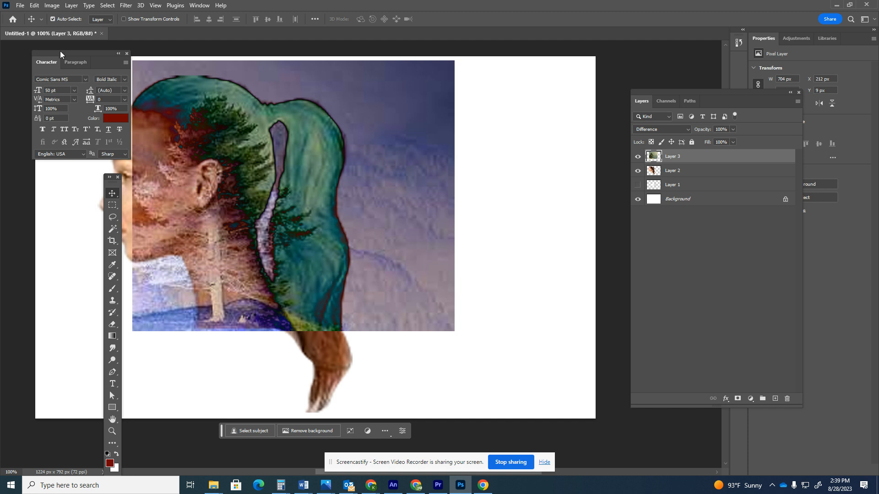
pyautogui.moveTo(80, 54); pyautogui.dragTo(549, 67)
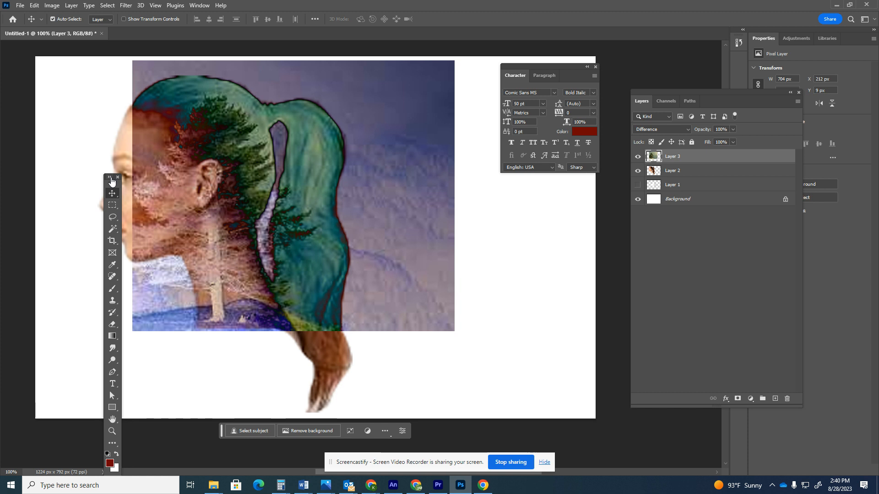
pyautogui.moveTo(116, 181); pyautogui.dragTo(83, 133)
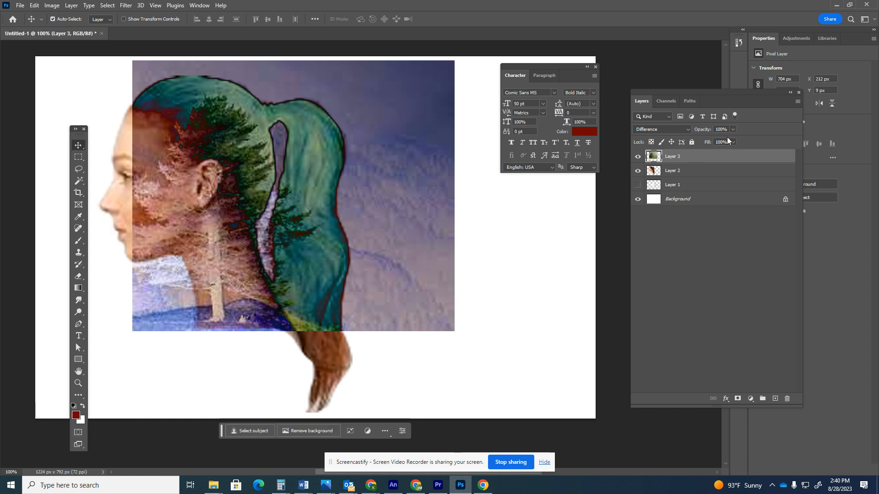
# - Lower the opacity of Layer 3 to 12% and erase the pine picture along the hairline, ear and back of the neck
pyautogui.moveTo(721, 139); pyautogui.dragTo(707, 139)
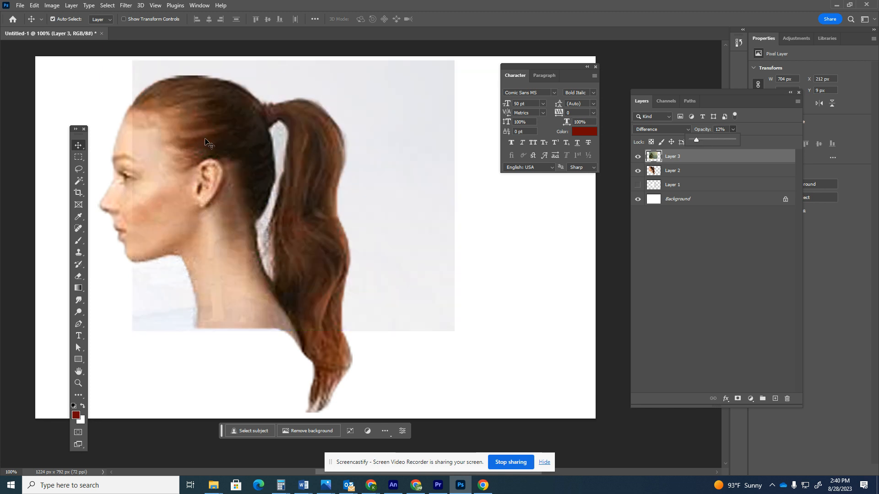
pyautogui.click(81, 277)
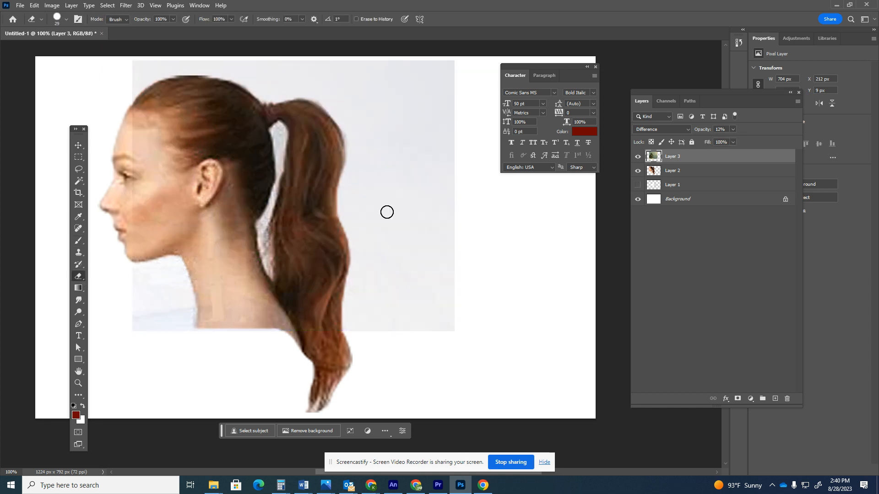
pyautogui.moveTo(129, 116)
pyautogui.mouseDown()
pyautogui.moveTo(159, 120)
pyautogui.moveTo(179, 165)
pyautogui.moveTo(221, 176)
pyautogui.moveTo(280, 324)
pyautogui.moveTo(249, 257)
pyautogui.moveTo(212, 210)
pyautogui.moveTo(265, 334)
pyautogui.moveTo(228, 221)
pyautogui.mouseUp()
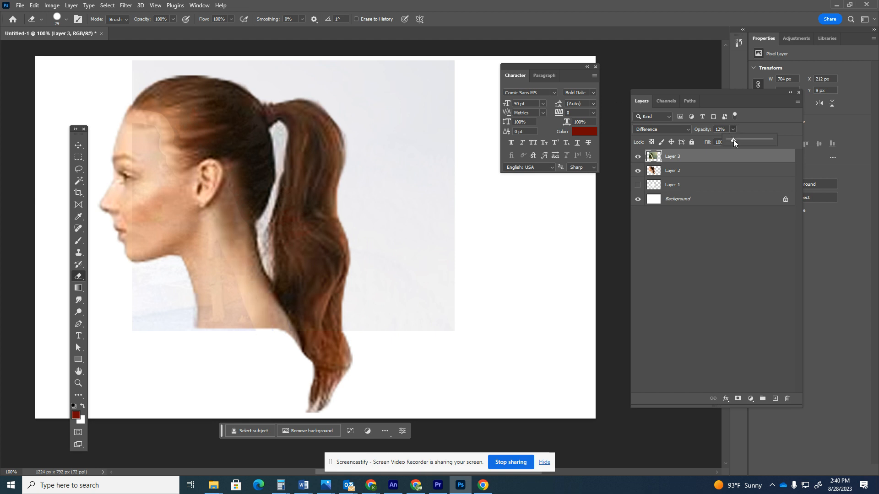
# - Set the opacity of Layer 3 to 100% and erase the pine picture from the face and along the neck
pyautogui.moveTo(759, 141); pyautogui.dragTo(784, 139)
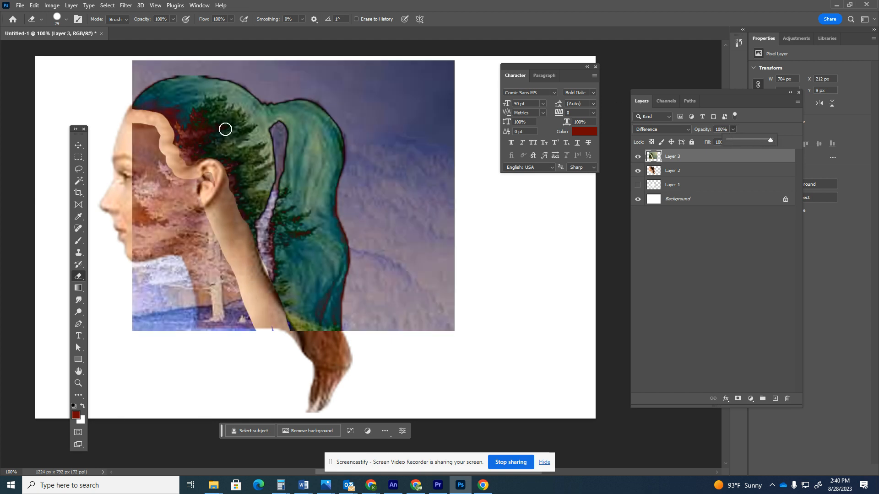
pyautogui.moveTo(157, 140)
pyautogui.mouseDown()
pyautogui.moveTo(131, 127)
pyautogui.moveTo(139, 158)
pyautogui.moveTo(146, 153)
pyautogui.moveTo(158, 168)
pyautogui.moveTo(160, 153)
pyautogui.moveTo(187, 179)
pyautogui.moveTo(210, 177)
pyautogui.moveTo(190, 195)
pyautogui.moveTo(224, 246)
pyautogui.moveTo(214, 226)
pyautogui.moveTo(252, 325)
pyautogui.moveTo(261, 331)
pyautogui.moveTo(264, 318)
pyautogui.moveTo(258, 334)
pyautogui.moveTo(225, 305)
pyautogui.moveTo(160, 170)
pyautogui.moveTo(123, 170)
pyautogui.moveTo(170, 187)
pyautogui.moveTo(131, 189)
pyautogui.moveTo(190, 193)
pyautogui.moveTo(153, 194)
pyautogui.moveTo(186, 208)
pyautogui.moveTo(165, 213)
pyautogui.moveTo(124, 205)
pyautogui.moveTo(136, 326)
pyautogui.mouseUp()
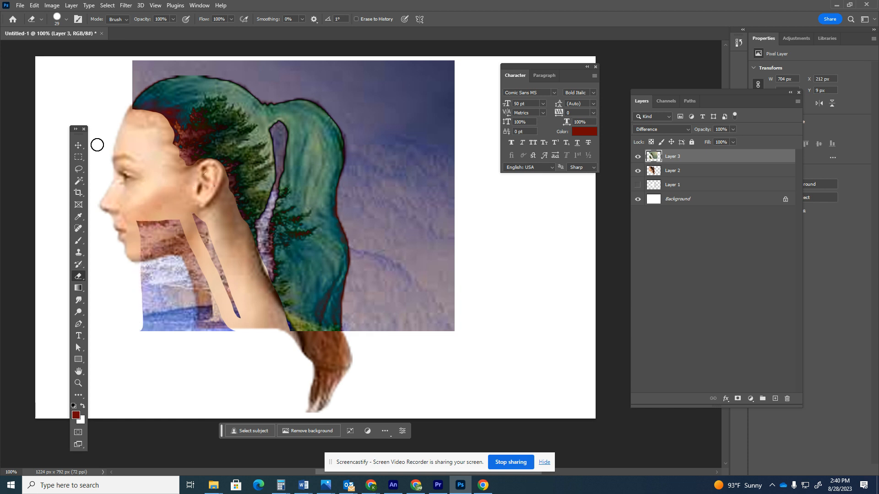
# - Lasso and delete the pine picture over the jaw and neck, clear the selection, and erase the leftover patch in front of the neck
pyautogui.click(79, 170)
pyautogui.moveTo(161, 199)
pyautogui.mouseDown()
pyautogui.moveTo(130, 224)
pyautogui.moveTo(126, 251)
pyautogui.moveTo(153, 315)
pyautogui.mouseUp()
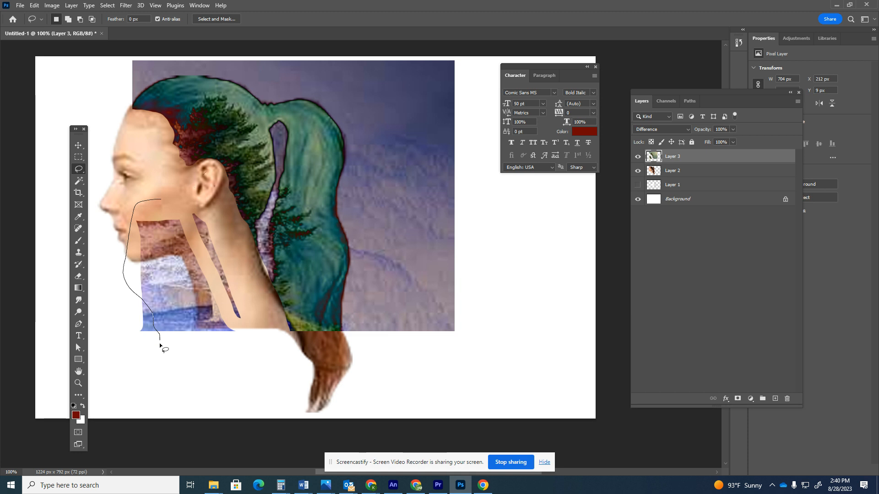
pyautogui.moveTo(149, 201); pyautogui.dragTo(148, 199)
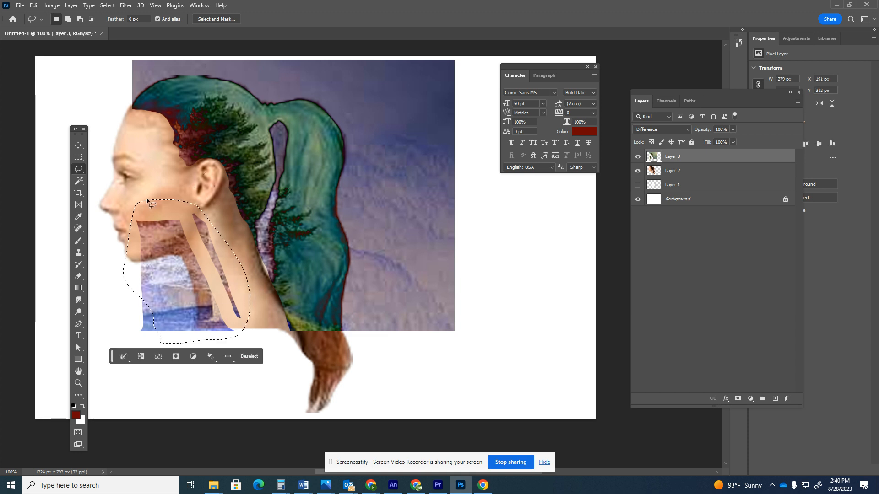
pyautogui.press('Delete')
pyautogui.hotkey('ctrl', 'd')
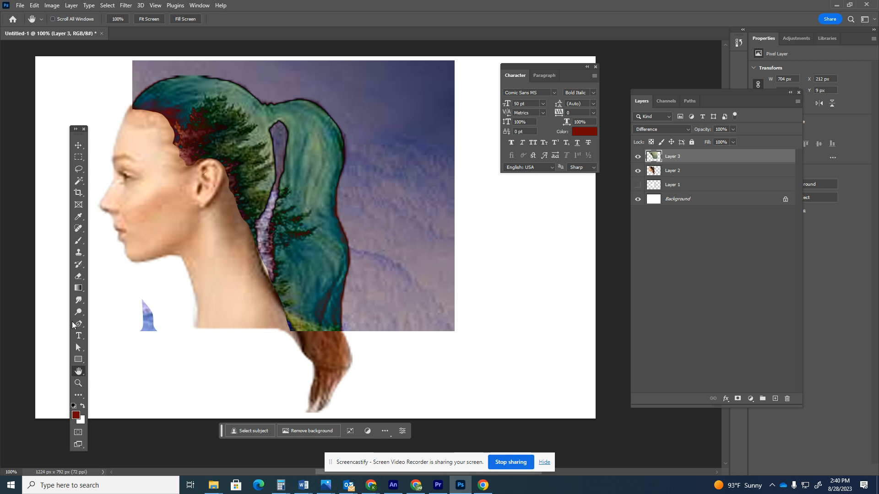
pyautogui.click(79, 277)
pyautogui.moveTo(153, 298); pyautogui.dragTo(140, 326)
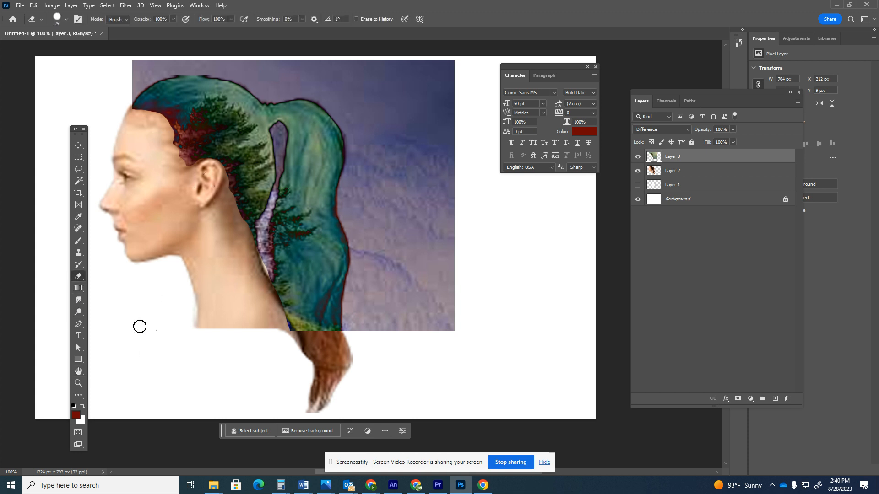
pyautogui.click(279, 132)
pyautogui.moveTo(279, 134); pyautogui.dragTo(280, 144)
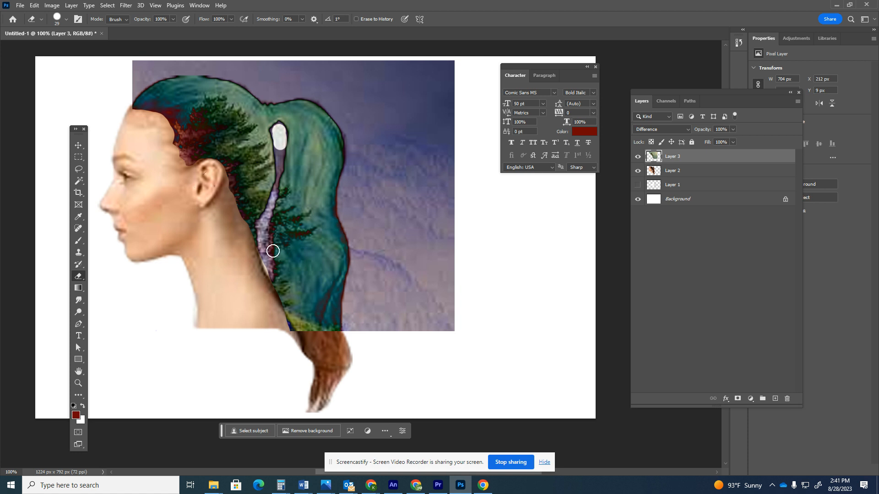
pyautogui.click(34, 5)
pyautogui.click(34, 5)
pyautogui.click(35, 5)
pyautogui.click(38, 15)
pyautogui.click(34, 5)
pyautogui.click(37, 15)
pyautogui.click(34, 5)
pyautogui.click(37, 15)
pyautogui.click(34, 5)
pyautogui.click(35, 9)
pyautogui.click(36, 8)
pyautogui.click(37, 15)
pyautogui.click(35, 6)
pyautogui.click(39, 15)
pyautogui.click(51, 5)
pyautogui.click(39, 16)
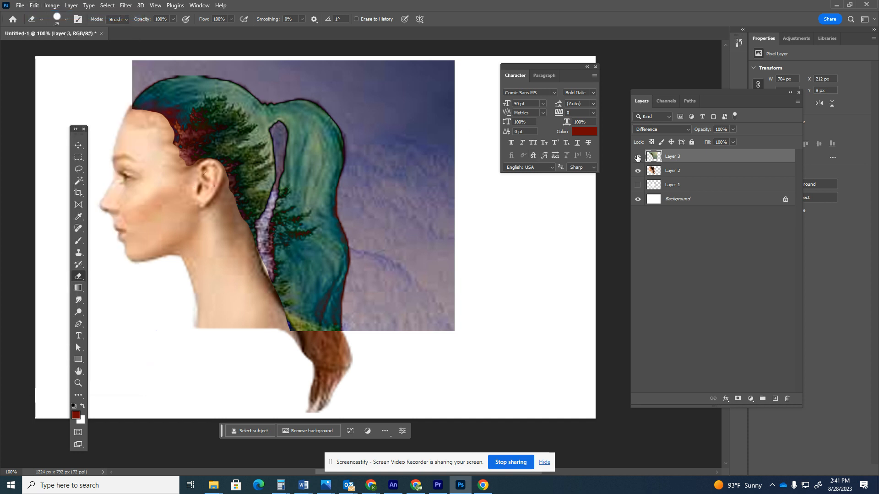
# - Check Layer 3 by toggling its visibility, and erase the pine picture above the crown of the head with the 29 px eraser
pyautogui.click(638, 157)
pyautogui.click(637, 157)
pyautogui.moveTo(125, 100)
pyautogui.mouseDown()
pyautogui.moveTo(145, 70)
pyautogui.moveTo(138, 63)
pyautogui.moveTo(134, 81)
pyautogui.moveTo(180, 69)
pyautogui.moveTo(223, 73)
pyautogui.moveTo(263, 94)
pyautogui.mouseUp()
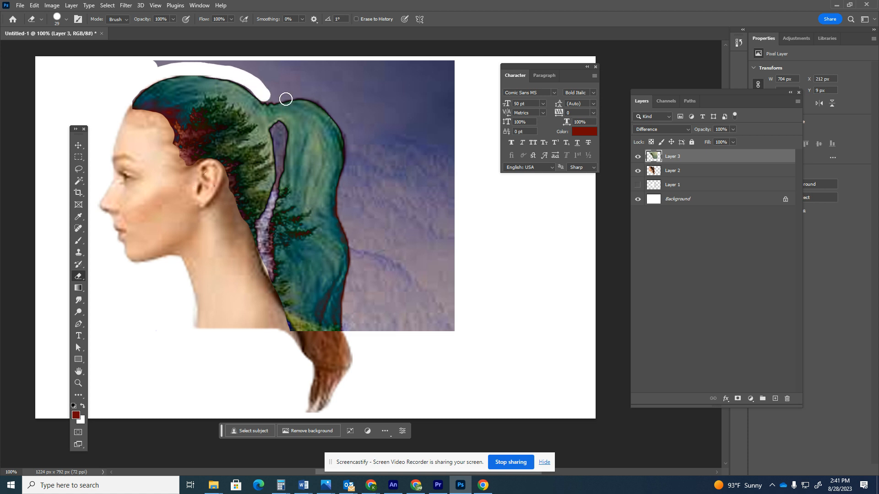
pyautogui.moveTo(180, 62)
pyautogui.mouseDown()
pyautogui.moveTo(266, 65)
pyautogui.moveTo(142, 60)
pyautogui.moveTo(368, 71)
pyautogui.moveTo(252, 68)
pyautogui.moveTo(308, 90)
pyautogui.moveTo(268, 92)
pyautogui.mouseUp()
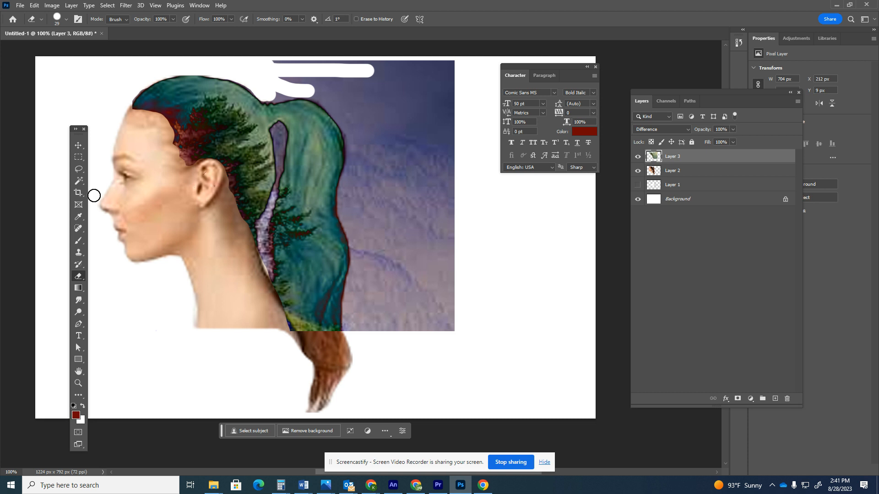
pyautogui.rightClick(81, 277)
pyautogui.click(109, 276)
pyautogui.click(66, 19)
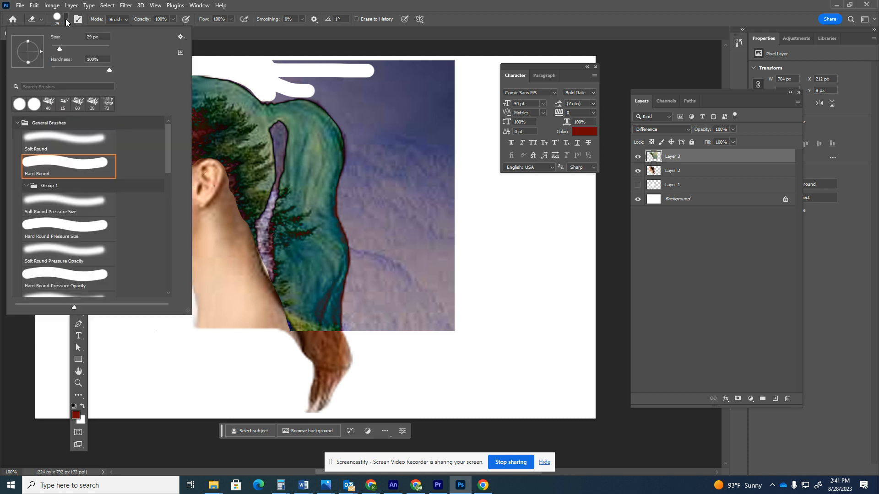
pyautogui.click(63, 106)
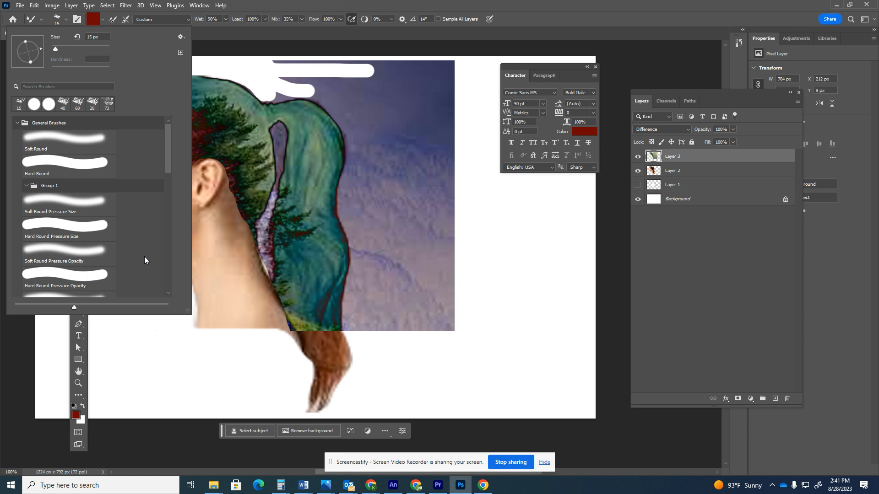
pyautogui.click(107, 104)
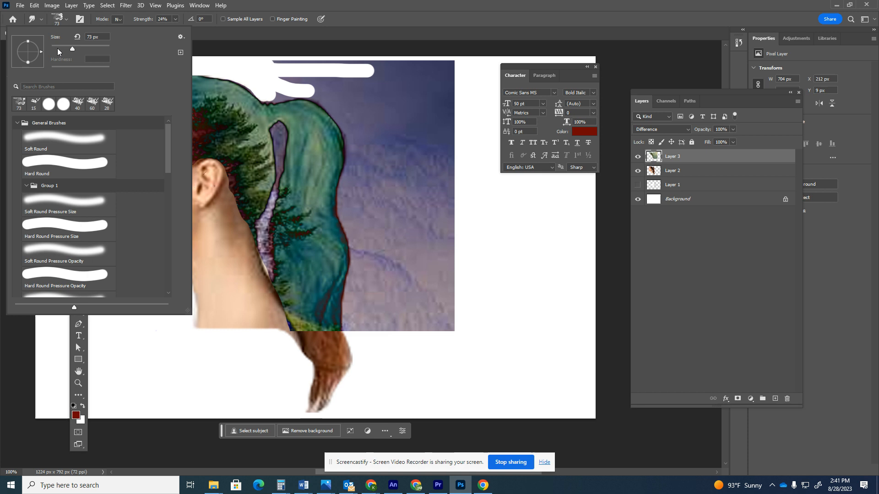
pyautogui.moveTo(40, 51); pyautogui.dragTo(40, 42)
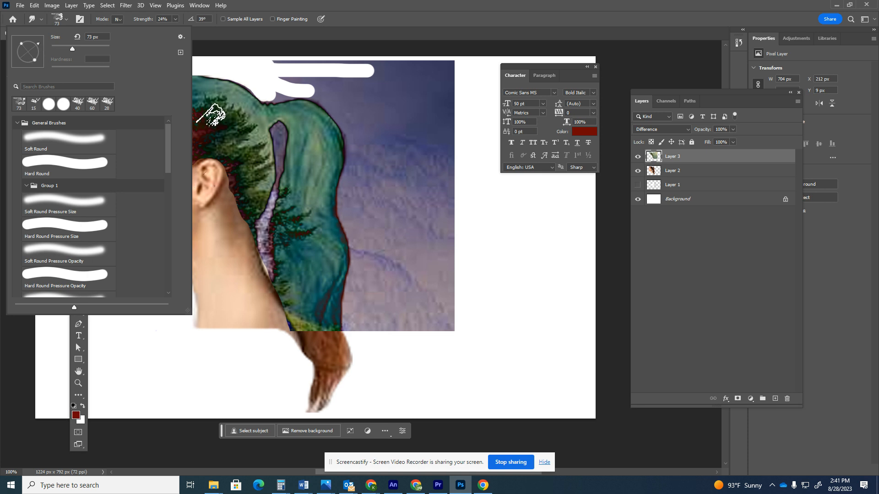
pyautogui.moveTo(73, 48); pyautogui.dragTo(67, 48)
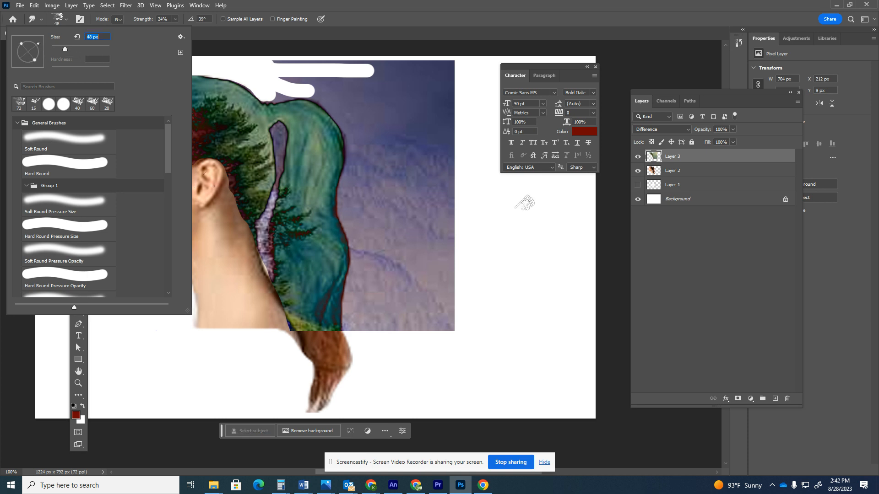
pyautogui.click(507, 202)
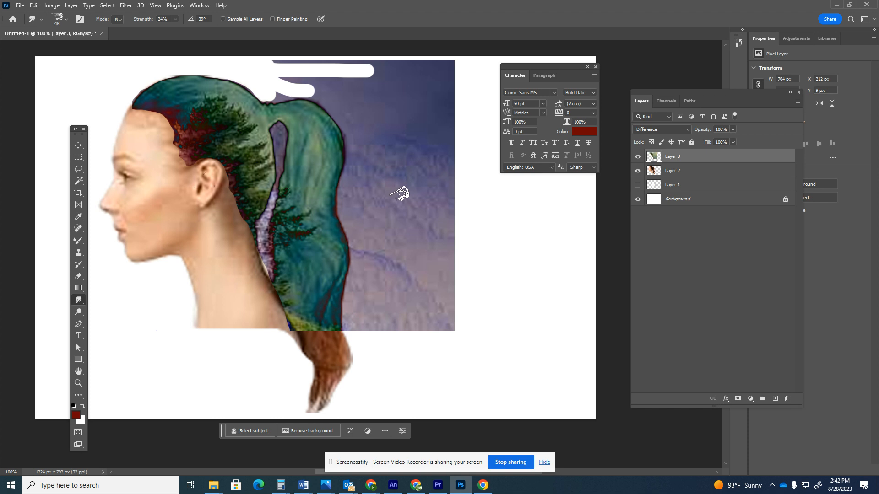
pyautogui.click(79, 279)
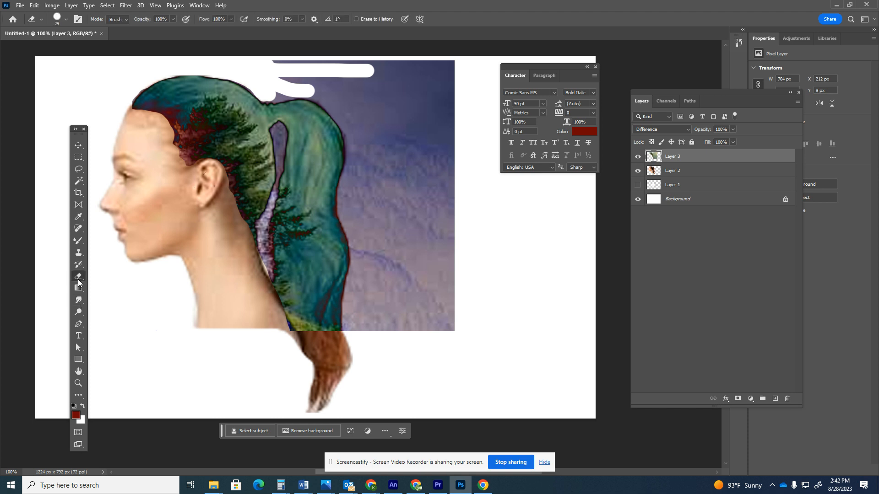
pyautogui.rightClick(83, 281)
pyautogui.click(74, 99)
pyautogui.click(67, 19)
pyautogui.moveTo(169, 147); pyautogui.dragTo(155, 243)
pyautogui.click(51, 271)
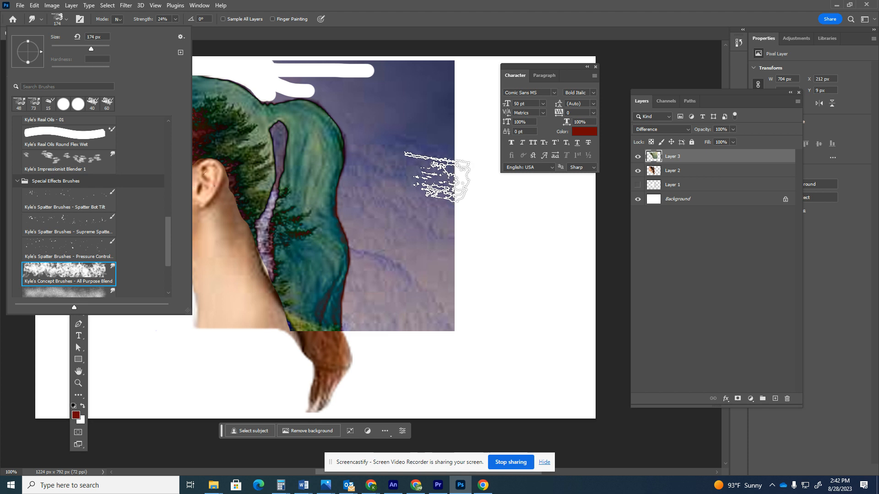
pyautogui.click(428, 167)
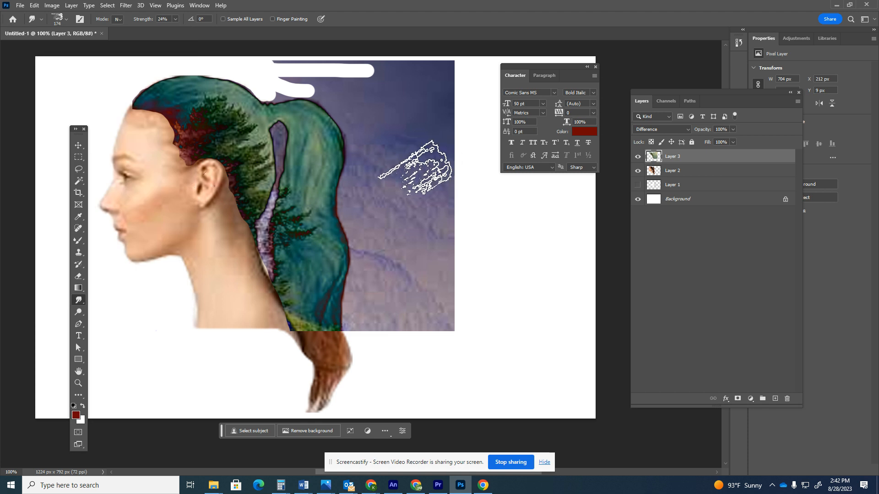
# - Return to the Eraser tool and give it the Soft Round Pressure Opacity and Flow brush at 36 px
pyautogui.click(79, 277)
pyautogui.click(105, 275)
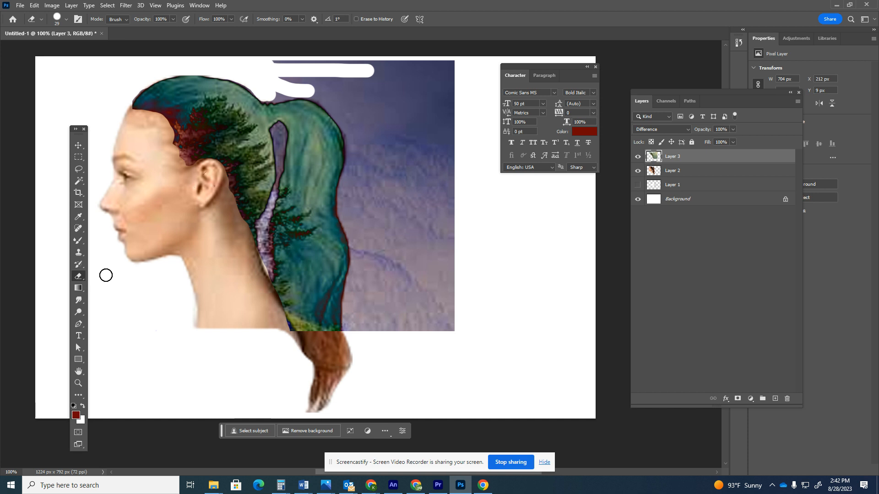
pyautogui.click(66, 19)
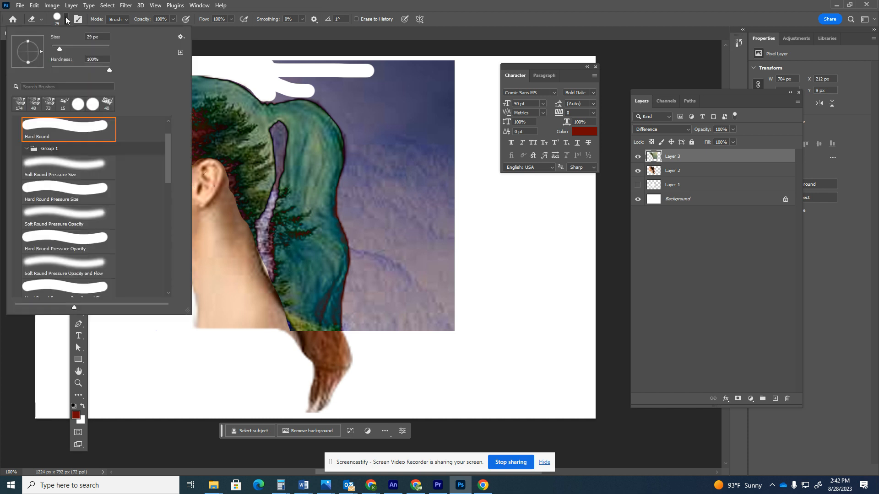
pyautogui.click(50, 267)
pyautogui.click(62, 48)
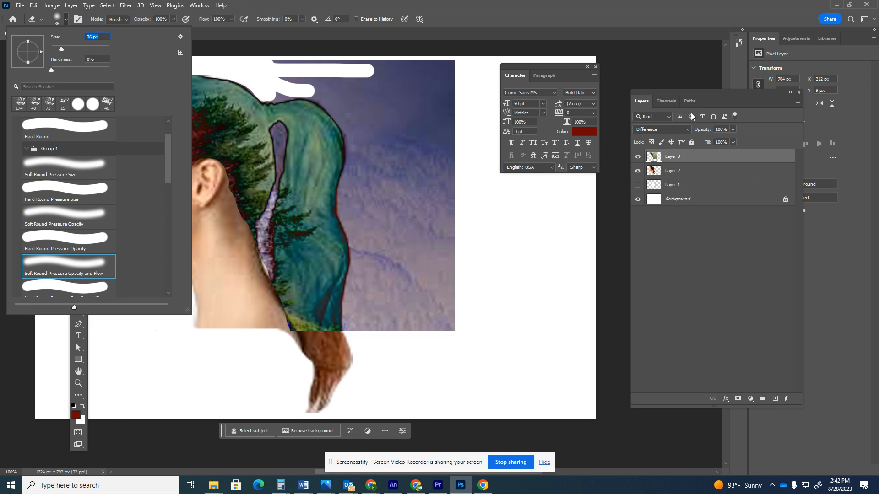
pyautogui.click(299, 35)
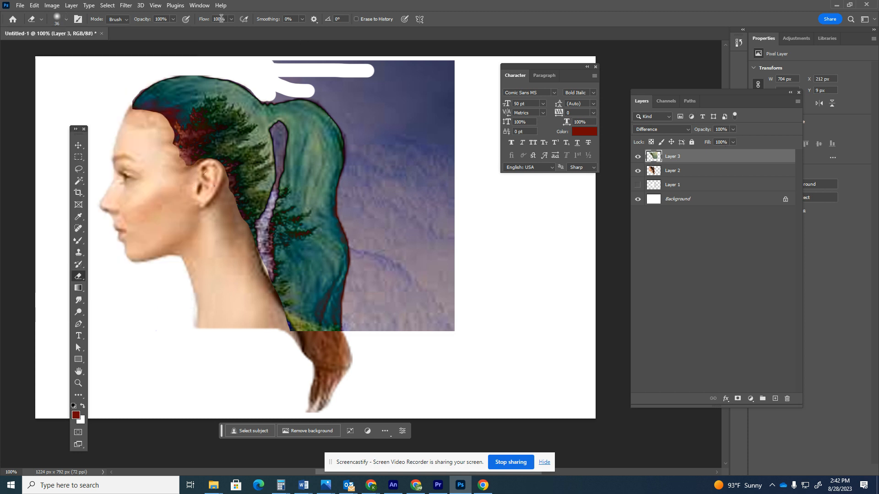
# - Set the eraser opacity to 11% and fade the edge of the pine picture along the forehead hairline
pyautogui.click(173, 19)
pyautogui.moveTo(172, 32); pyautogui.dragTo(136, 29)
pyautogui.click(140, 105)
pyautogui.moveTo(139, 105)
pyautogui.mouseDown()
pyautogui.moveTo(166, 108)
pyautogui.moveTo(164, 127)
pyautogui.moveTo(170, 119)
pyautogui.moveTo(162, 121)
pyautogui.mouseUp()
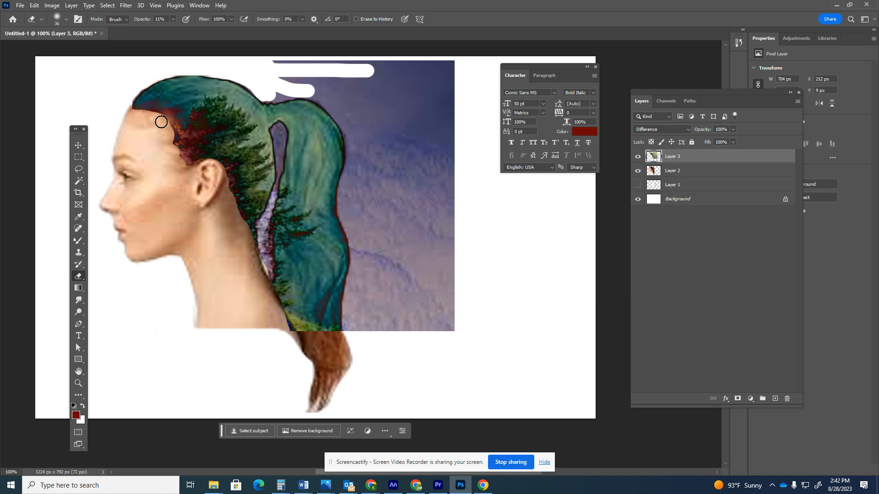
# - Set the eraser opacity to 28% and soften the pine picture along the hairline from the forehead to behind the ear
pyautogui.moveTo(173, 19); pyautogui.dragTo(180, 28)
pyautogui.moveTo(167, 112); pyautogui.dragTo(163, 114)
pyautogui.moveTo(170, 128)
pyautogui.mouseDown()
pyautogui.moveTo(179, 130)
pyautogui.moveTo(184, 114)
pyautogui.moveTo(170, 127)
pyautogui.moveTo(137, 110)
pyautogui.mouseUp()
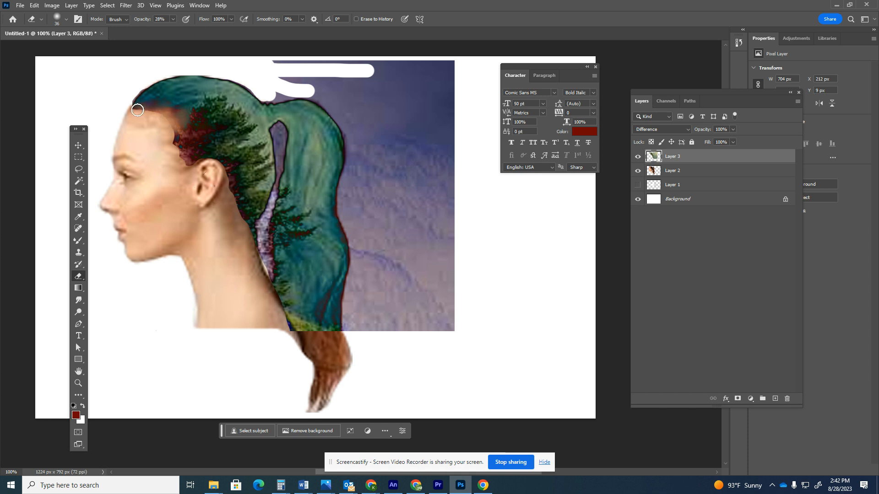
pyautogui.moveTo(142, 115)
pyautogui.mouseDown()
pyautogui.moveTo(161, 112)
pyautogui.moveTo(166, 134)
pyautogui.moveTo(179, 134)
pyautogui.moveTo(171, 147)
pyautogui.moveTo(185, 158)
pyautogui.moveTo(172, 170)
pyautogui.moveTo(194, 163)
pyautogui.moveTo(184, 175)
pyautogui.moveTo(209, 158)
pyautogui.moveTo(227, 172)
pyautogui.mouseUp()
# - Raise the eraser opacity to 55% and 76% while fading the pine picture over the temple and around the ear
pyautogui.moveTo(173, 28); pyautogui.dragTo(182, 28)
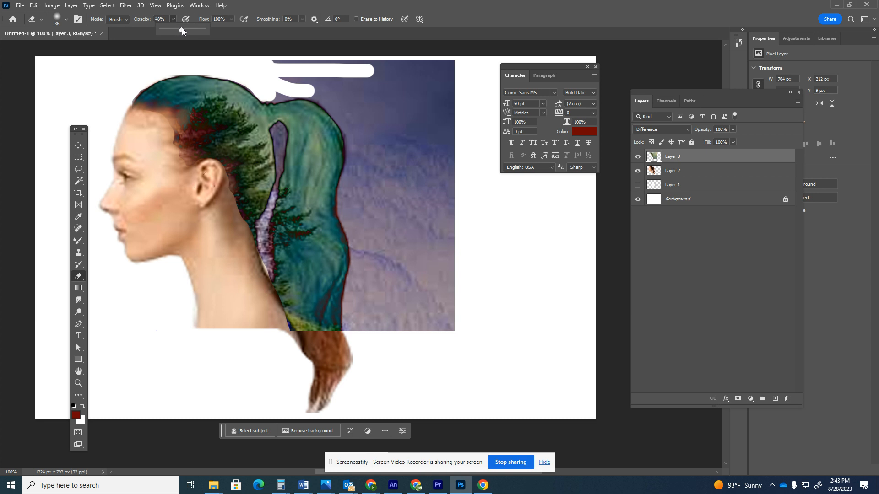
pyautogui.click(172, 123)
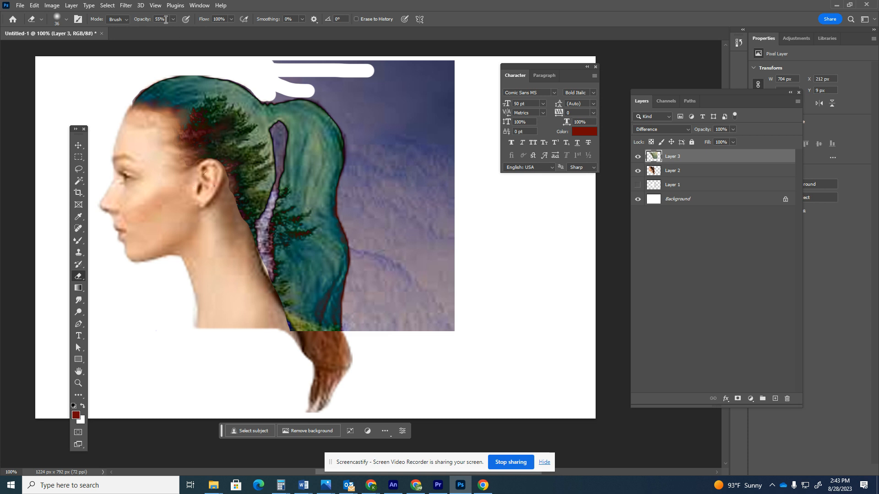
pyautogui.moveTo(174, 29); pyautogui.dragTo(182, 29)
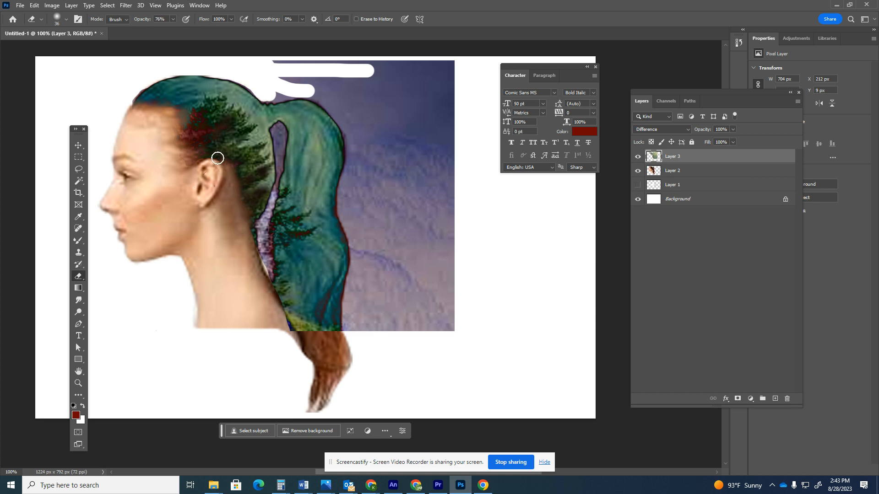
# - Set the eraser opacity to 60% and blend the pine picture down the back of the neck and above the temple
pyautogui.moveTo(171, 30); pyautogui.dragTo(166, 29)
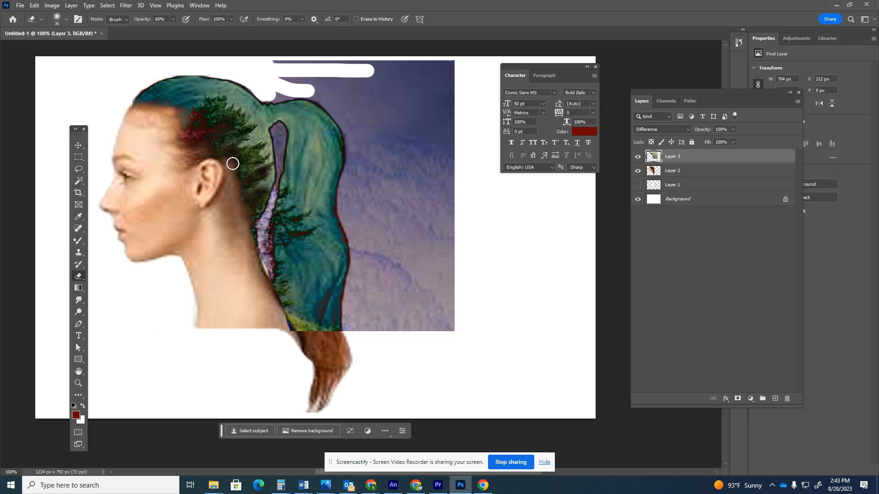
pyautogui.moveTo(261, 266); pyautogui.dragTo(287, 319)
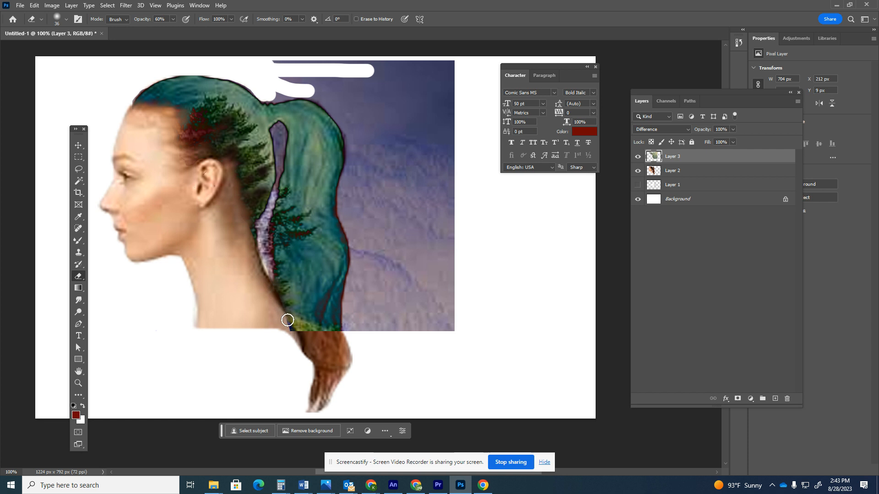
pyautogui.moveTo(191, 122)
pyautogui.mouseDown()
pyautogui.moveTo(195, 110)
pyautogui.moveTo(171, 102)
pyautogui.moveTo(183, 92)
pyautogui.mouseUp()
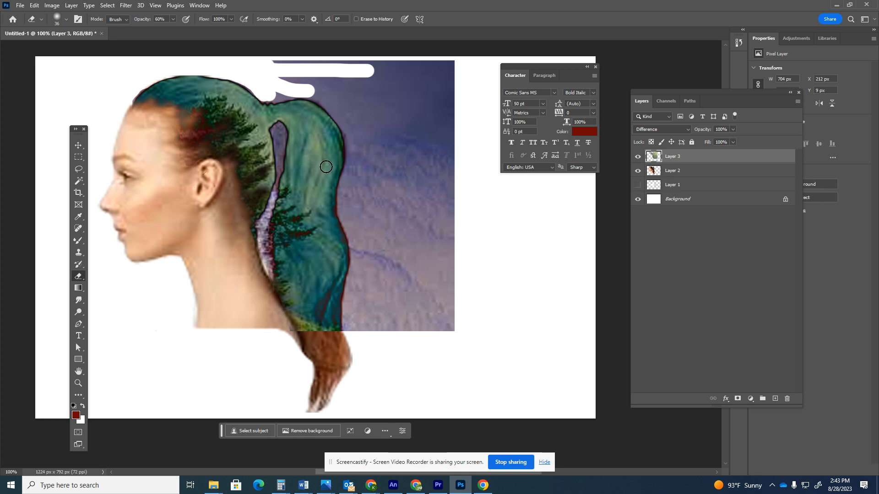
# - Move the toolbar off the canvas, and switch to Chrome to search Google Images for "ocean"
pyautogui.moveTo(84, 135); pyautogui.dragTo(703, 118)
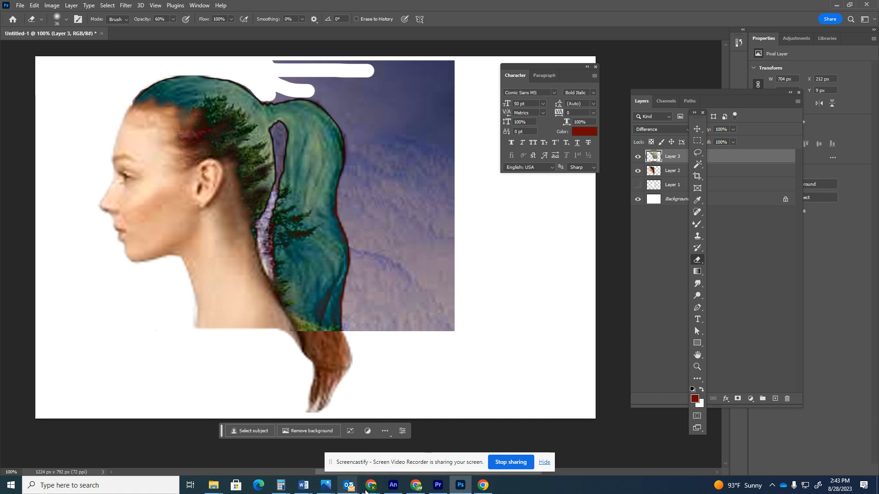
pyautogui.moveTo(371, 484)
pyautogui.click(355, 459)
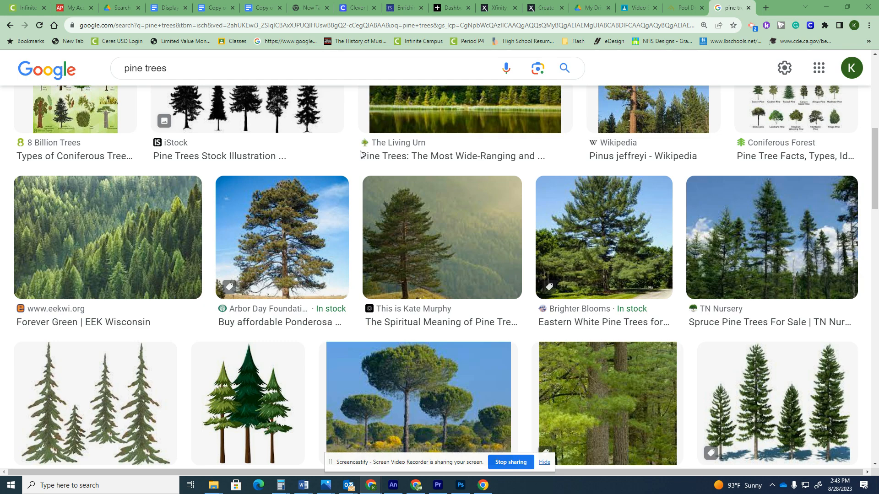
pyautogui.click(174, 76)
pyautogui.hotkey('ctrl', 'a')
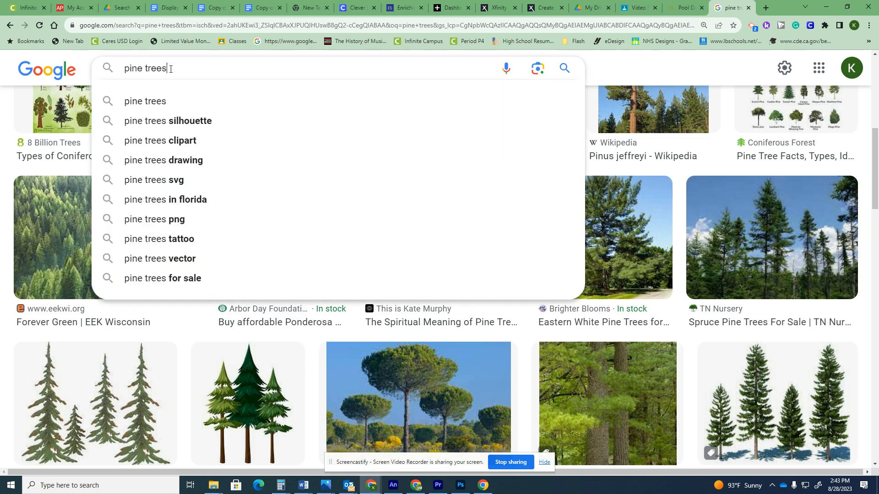
pyautogui.write('ocean')
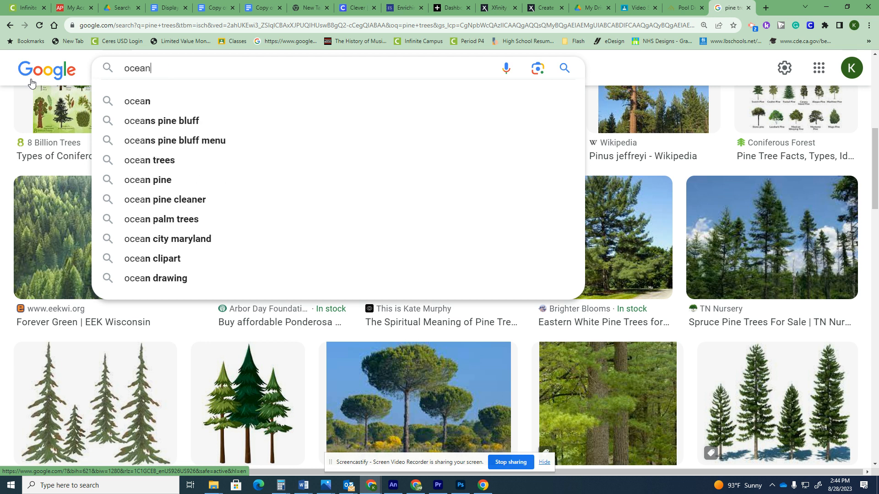
pyautogui.press('Return')
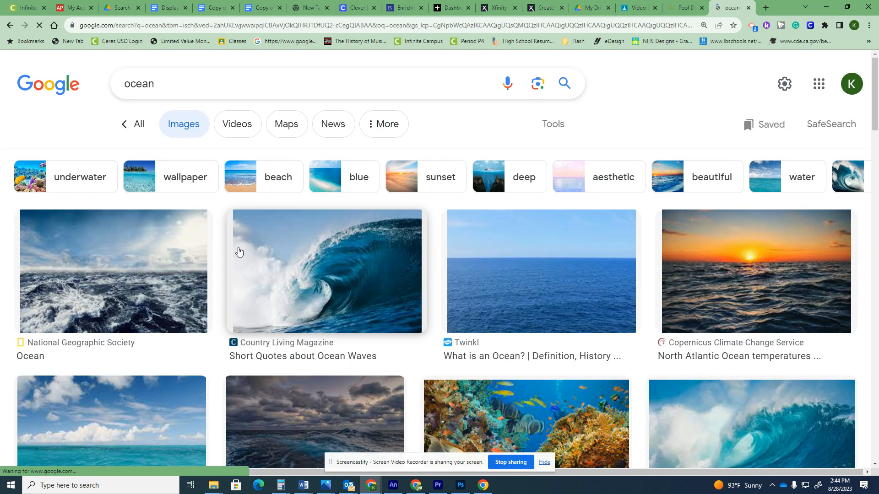
# - Copy the underwater picture with light ripples over a pale seabed from the ocean results and return to Photoshop
pyautogui.scroll(-3, 262, 273)
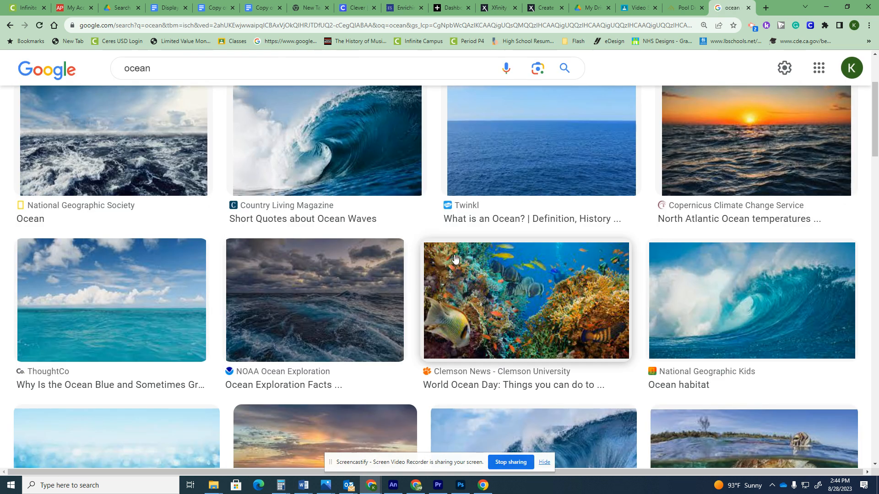
pyautogui.scroll(-5, 720, 128)
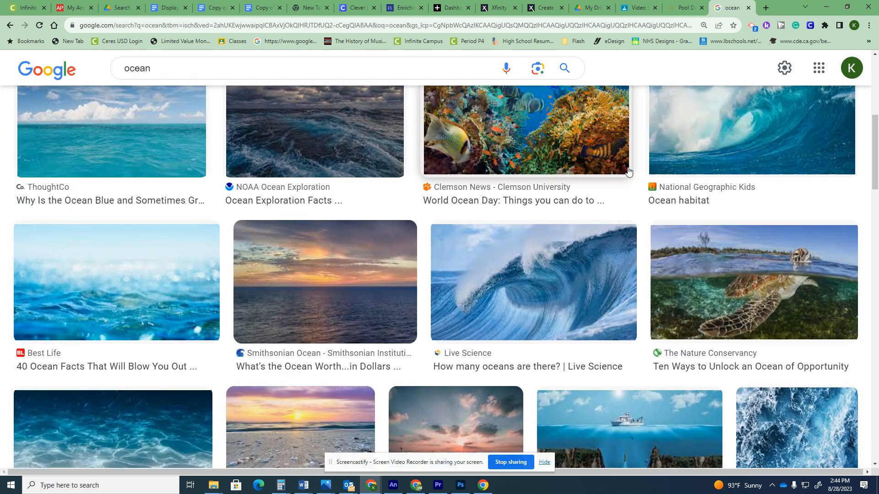
pyautogui.rightClick(64, 408)
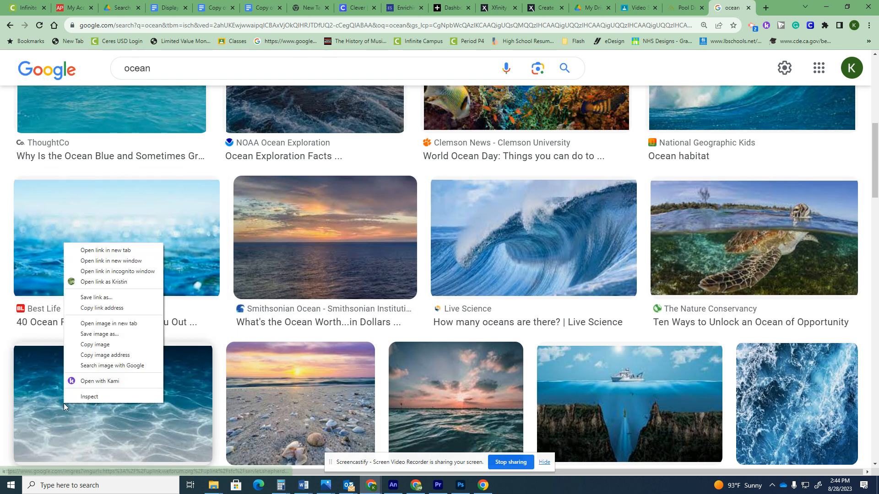
pyautogui.click(133, 344)
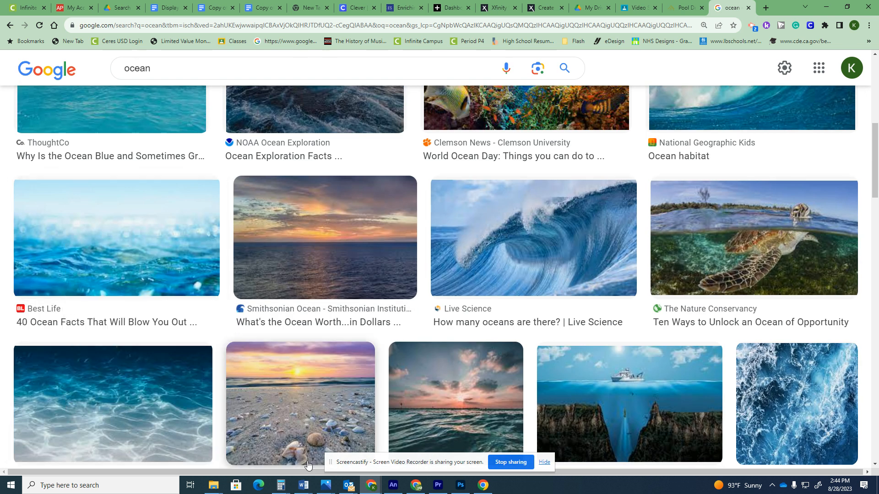
pyautogui.click(460, 485)
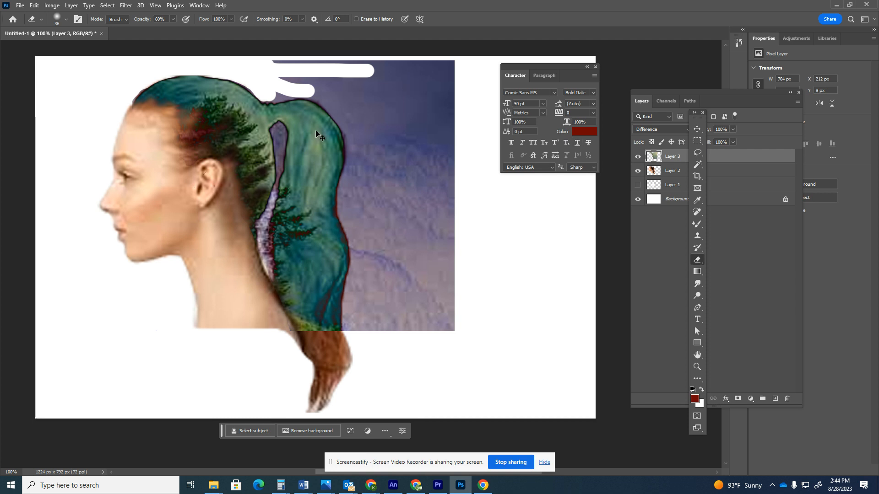
# - Paste the ocean picture as a new layer and enlarge it to about 518% so it covers the whole canvas
pyautogui.hotkey('ctrl', 'v')
pyautogui.hotkey('ctrl', 't')
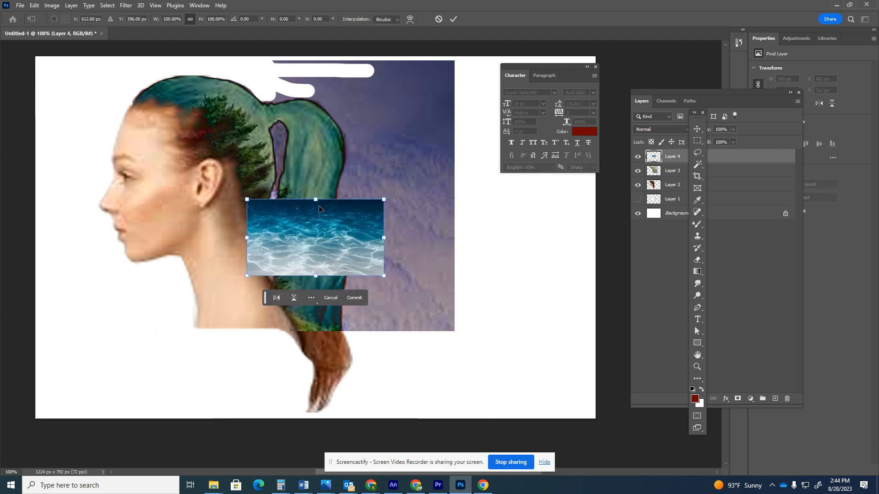
pyautogui.moveTo(246, 201); pyautogui.dragTo(59, 57)
pyautogui.moveTo(383, 275); pyautogui.dragTo(647, 451)
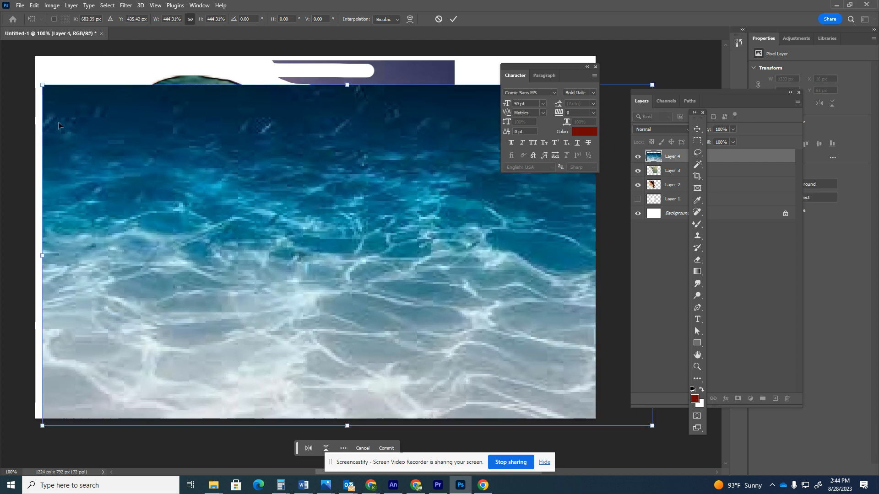
pyautogui.moveTo(40, 81); pyautogui.dragTo(0, 28)
pyautogui.scroll(3, 90, 72)
pyautogui.scroll(-4, 378, 270)
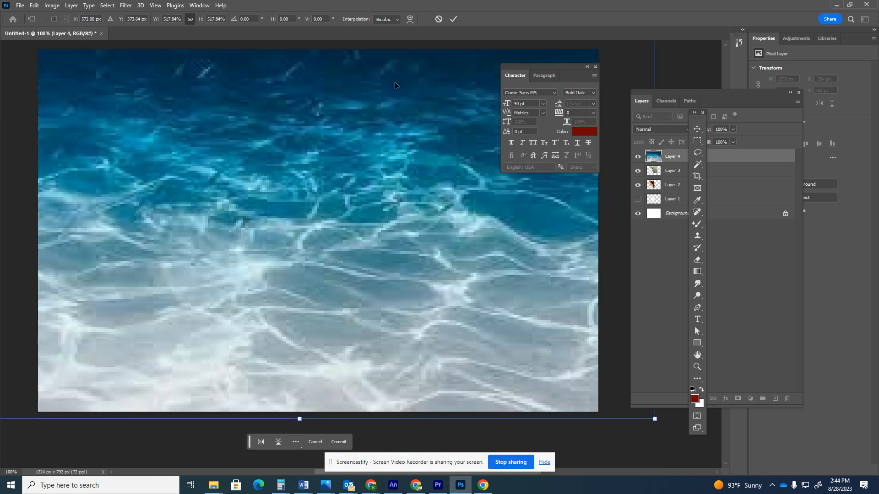
pyautogui.press('Return')
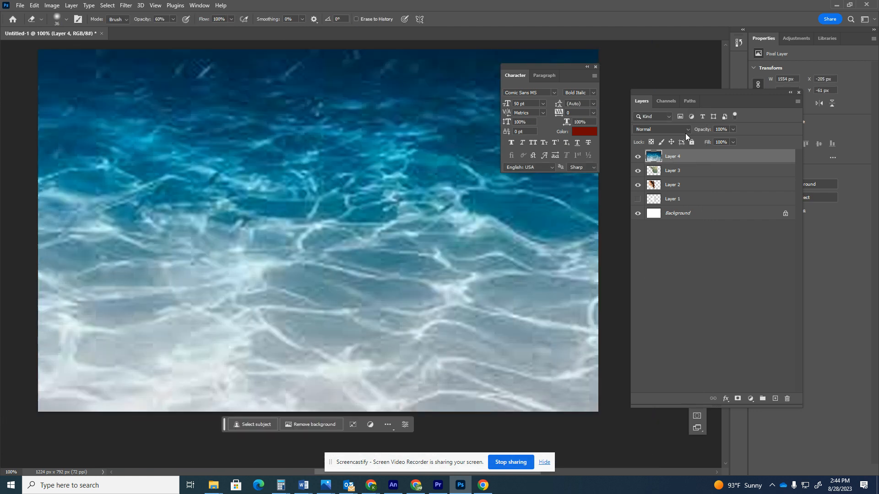
# - Keep the ocean layer's blend mode at Normal and move it below the head layer in the stacking order
pyautogui.click(686, 130)
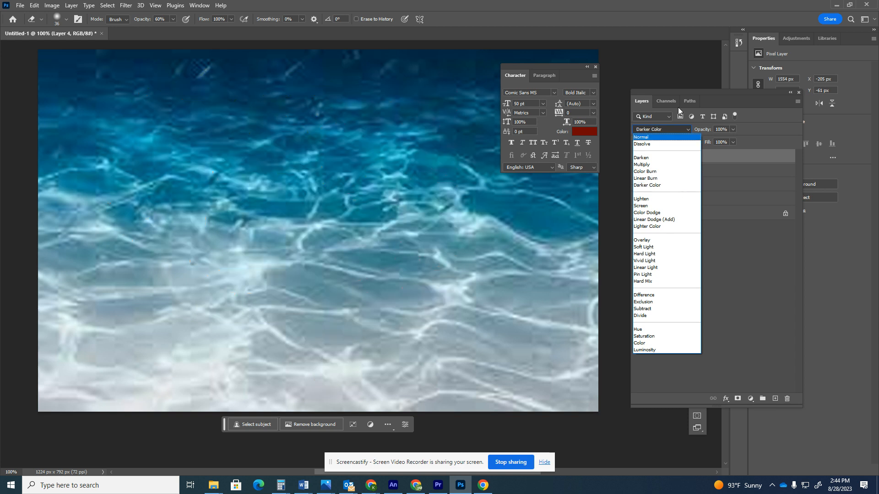
pyautogui.click(668, 137)
pyautogui.moveTo(668, 156); pyautogui.dragTo(669, 190)
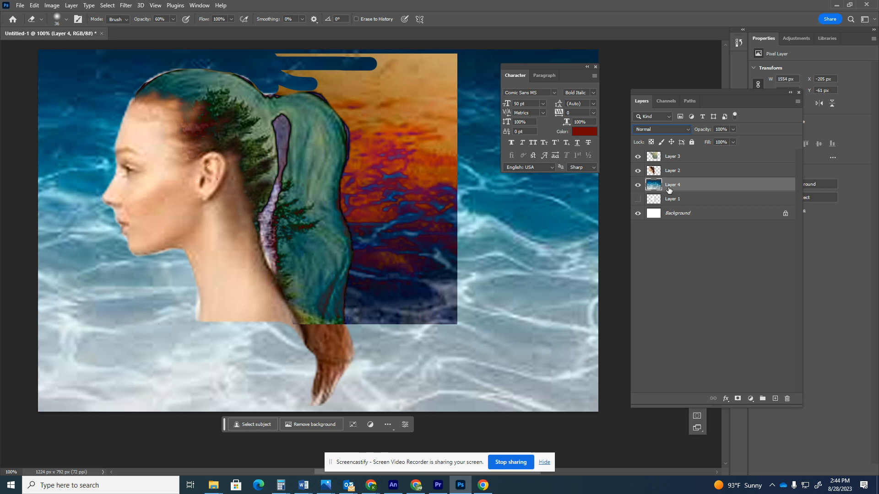
# - Select the head and pine layers together, move them to the canvas's lower-left area, and clear the floating panels off the canvas
pyautogui.click(695, 172)
pyautogui.keyDown('shift'); pyautogui.click(684, 157); pyautogui.keyUp('shift')
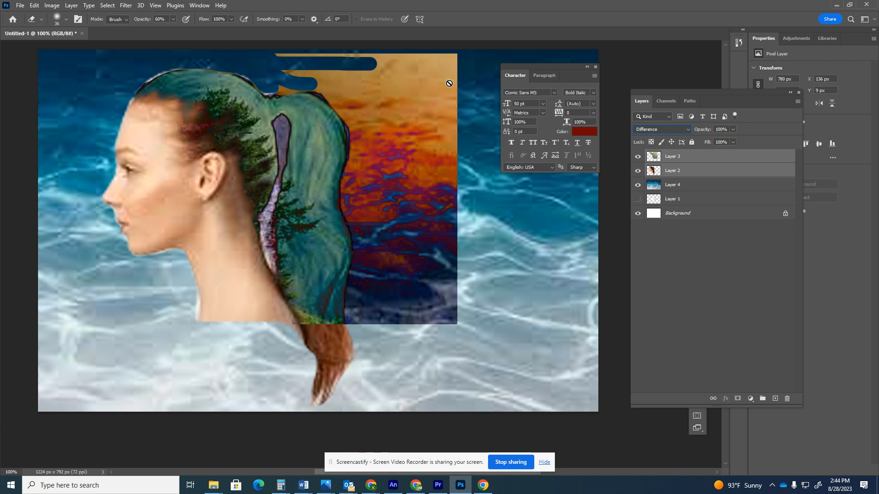
pyautogui.moveTo(636, 90); pyautogui.dragTo(744, 200)
pyautogui.moveTo(687, 111); pyautogui.dragTo(18, 97)
pyautogui.click(16, 107)
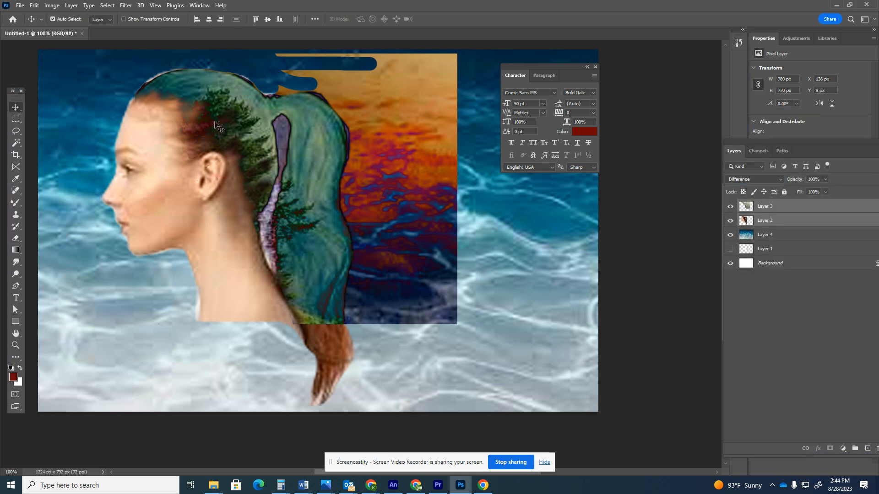
pyautogui.moveTo(252, 133); pyautogui.dragTo(205, 216)
pyautogui.moveTo(283, 214); pyautogui.dragTo(285, 217)
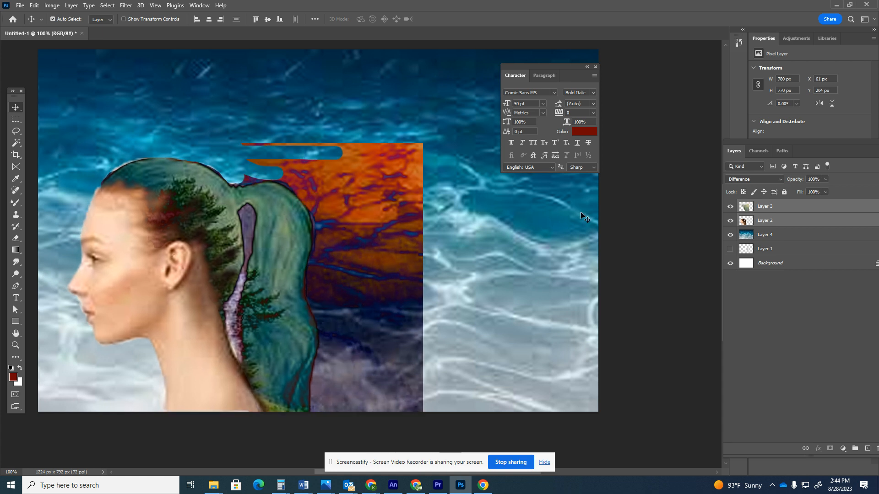
pyautogui.moveTo(732, 147); pyautogui.dragTo(653, 173)
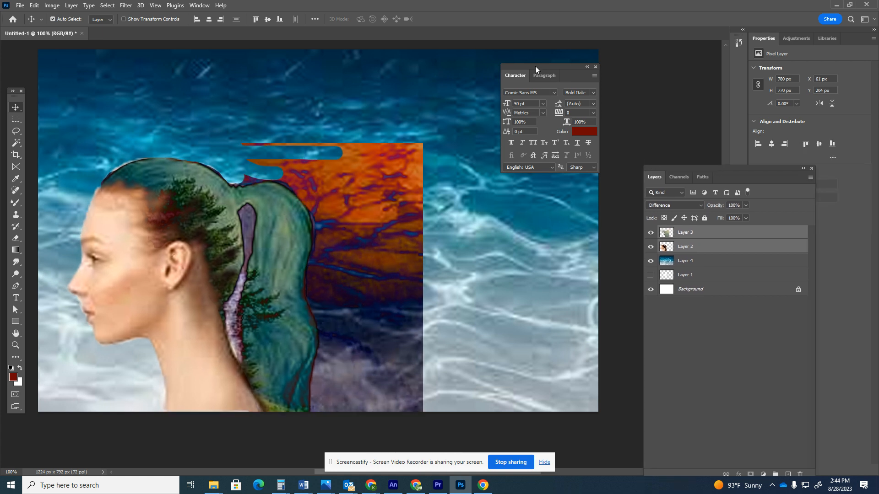
pyautogui.moveTo(537, 67); pyautogui.dragTo(676, 54)
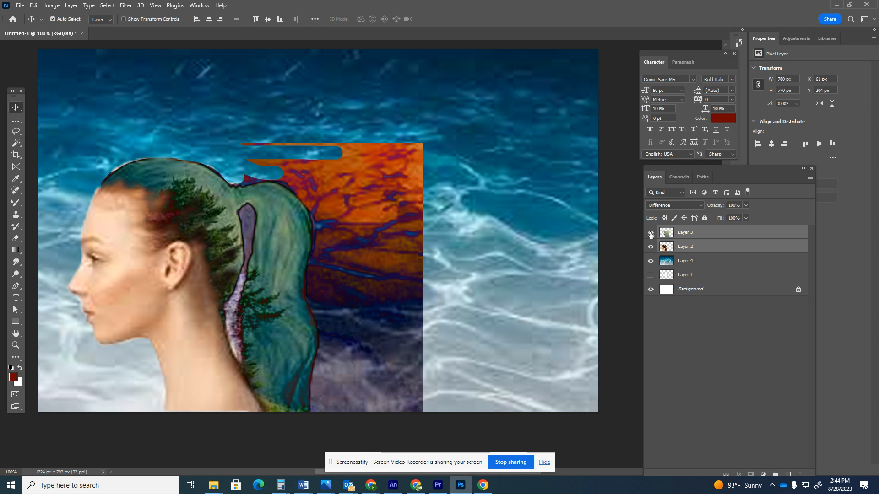
# - On Layer 3, lasso the leftover forest area behind the ponytail, cut it out, and paste it as a new layer
pyautogui.click(686, 234)
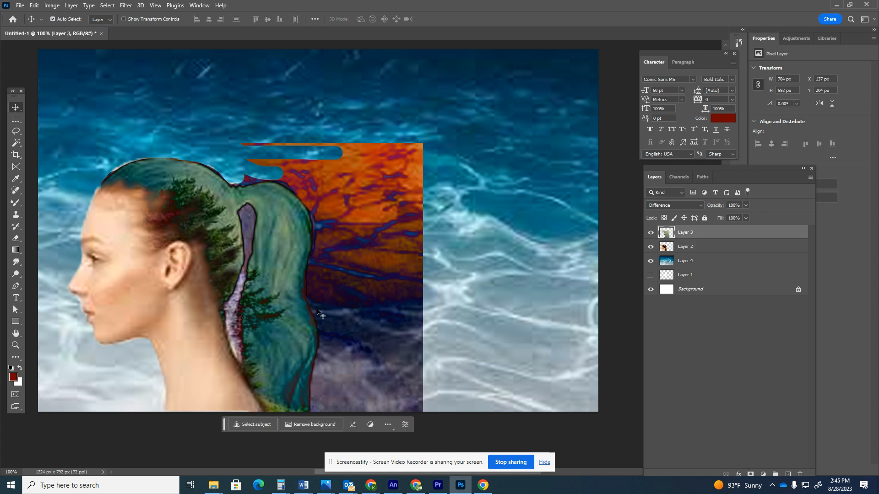
pyautogui.click(16, 131)
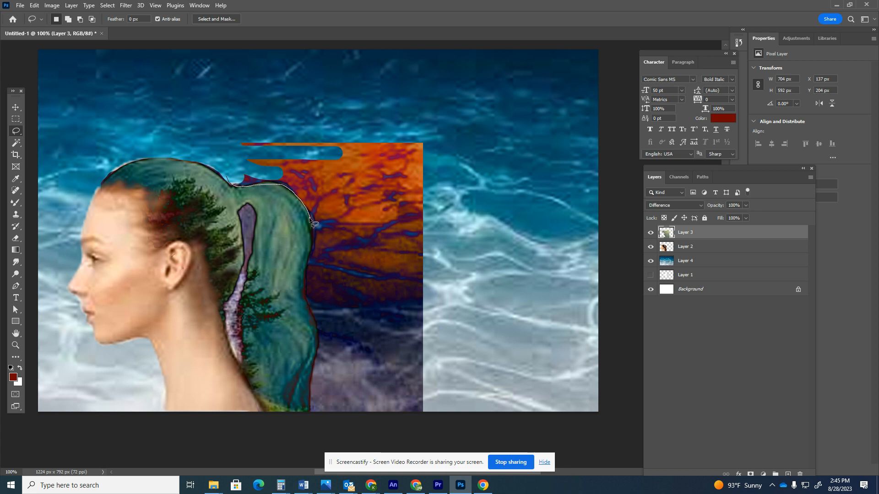
pyautogui.moveTo(310, 246); pyautogui.dragTo(303, 286)
pyautogui.moveTo(306, 404); pyautogui.dragTo(374, 426)
pyautogui.moveTo(437, 413); pyautogui.dragTo(439, 217)
pyautogui.moveTo(250, 128); pyautogui.dragTo(227, 169)
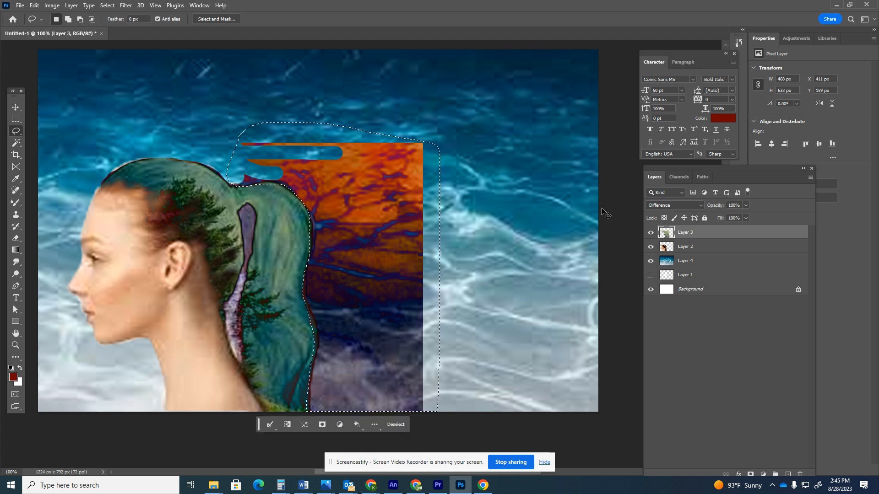
pyautogui.press('Delete')
pyautogui.hotkey('ctrl', 'd')
pyautogui.hotkey('ctrl', 'v')
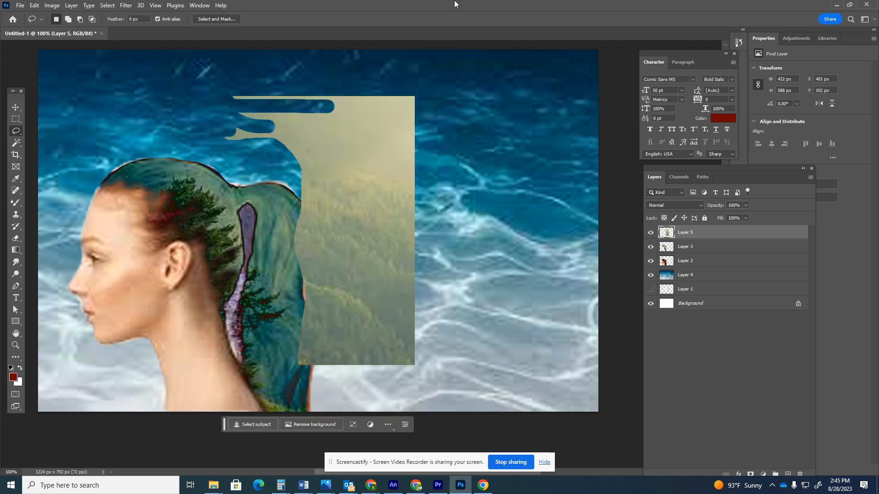
# - Set the pasted forest piece's blend mode to Difference and move it to the canvas's upper-right corner
pyautogui.click(20, 105)
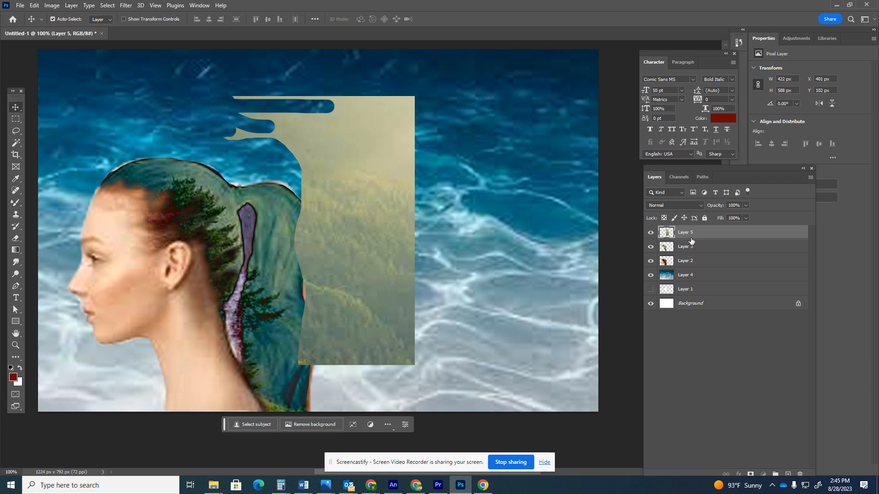
pyautogui.click(694, 204)
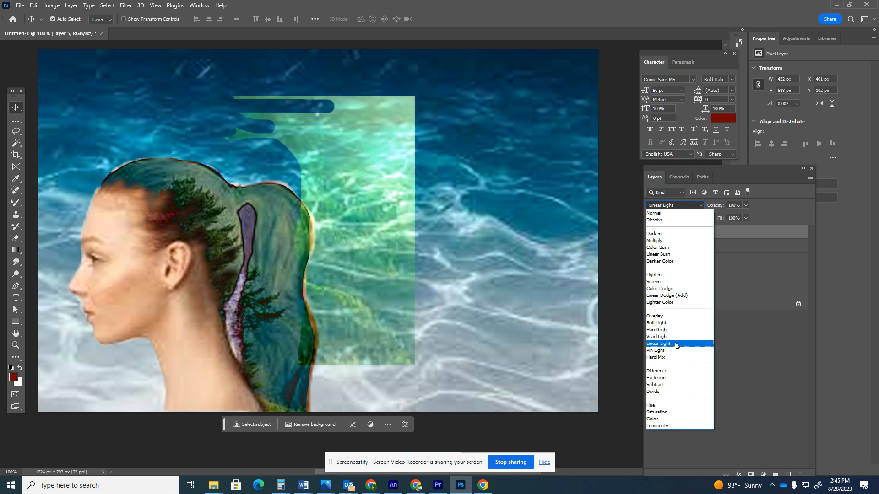
pyautogui.click(675, 372)
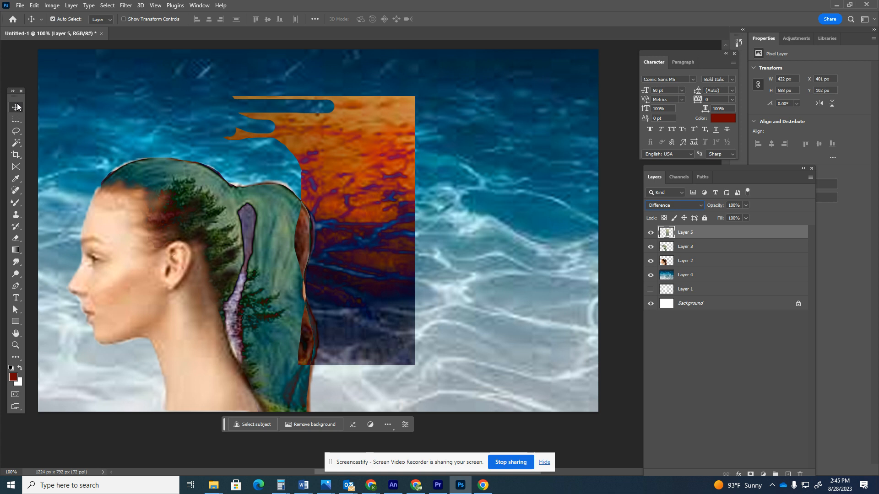
pyautogui.moveTo(309, 163); pyautogui.dragTo(542, 58)
pyautogui.moveTo(562, 104); pyautogui.dragTo(528, 173)
# - Rotate the forest piece to 89.43° and scale it to about 249% so it spans the lower canvas and the head
pyautogui.hotkey('ctrl', 't')
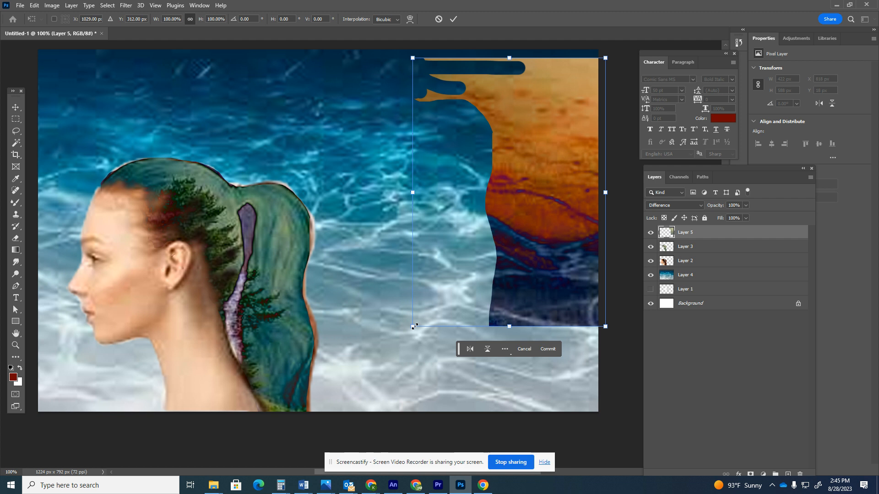
pyautogui.moveTo(413, 327); pyautogui.dragTo(316, 461)
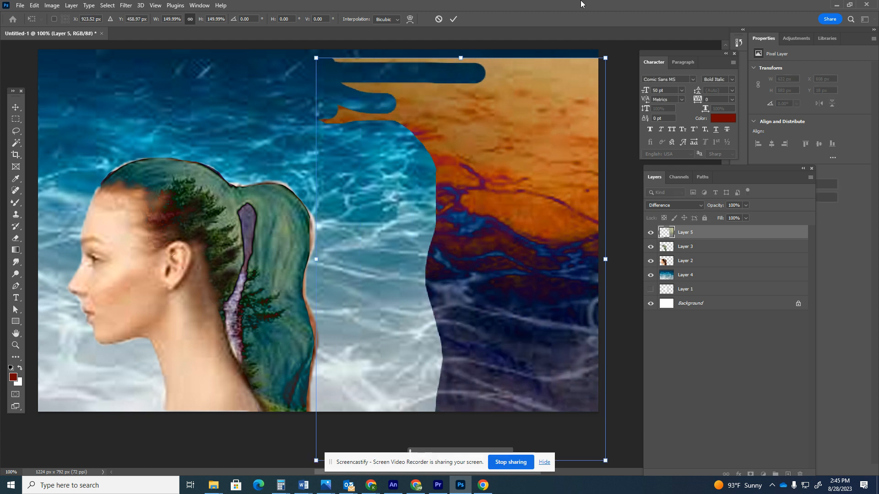
pyautogui.moveTo(610, 48); pyautogui.dragTo(624, 375)
pyautogui.moveTo(510, 349); pyautogui.dragTo(289, 373)
pyautogui.moveTo(444, 140); pyautogui.dragTo(663, 41)
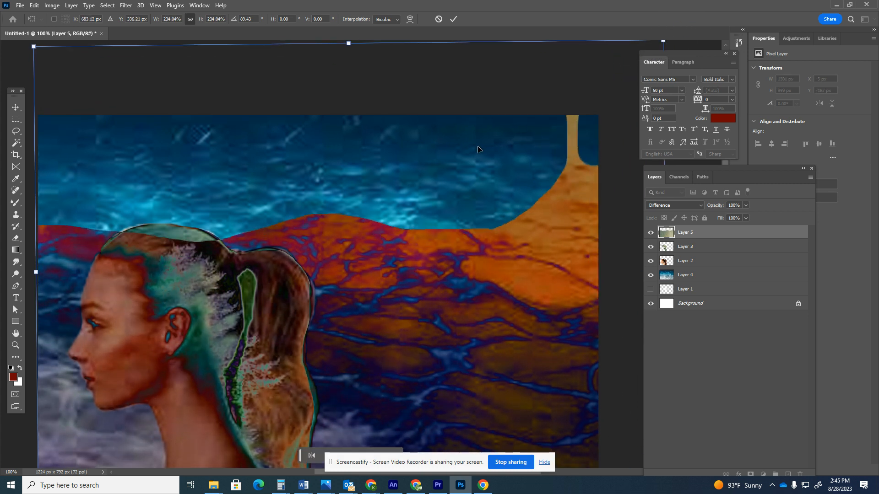
pyautogui.scroll(-3, 426, 261)
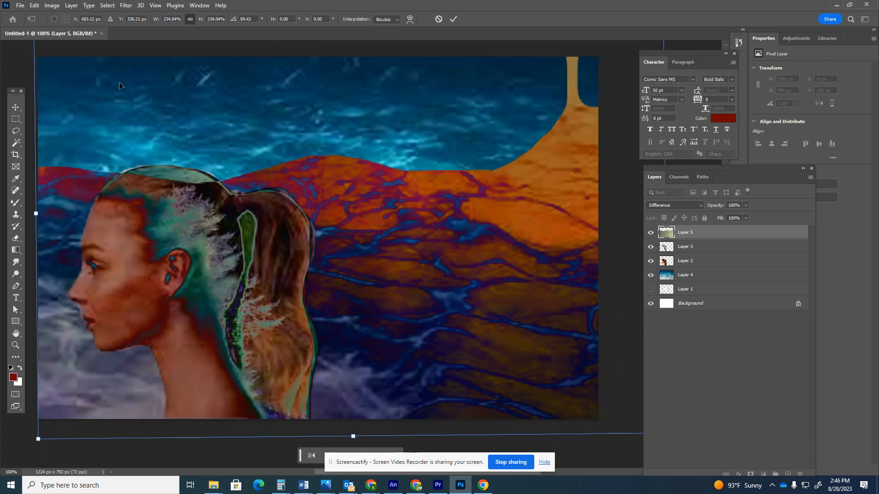
pyautogui.scroll(3, 127, 140)
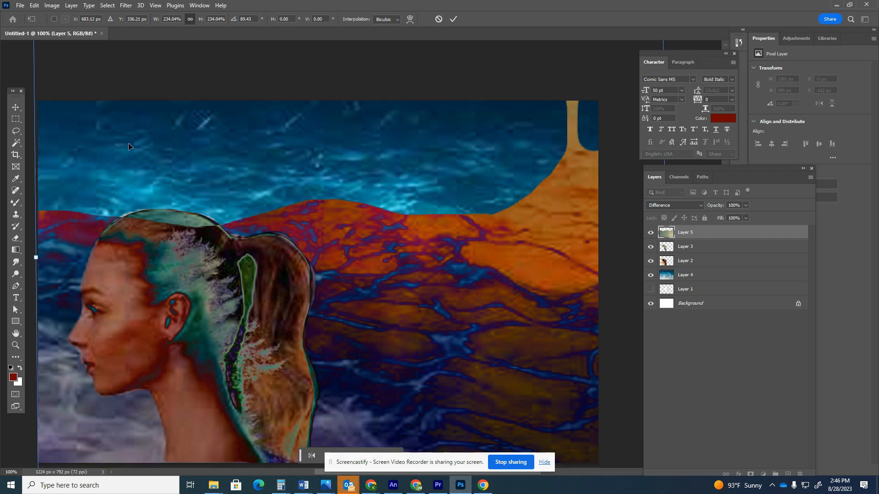
pyautogui.scroll(4, 128, 143)
pyautogui.moveTo(31, 78); pyautogui.dragTo(71, 93)
pyautogui.moveTo(80, 98); pyautogui.dragTo(5, 39)
pyautogui.scroll(-3, 254, 271)
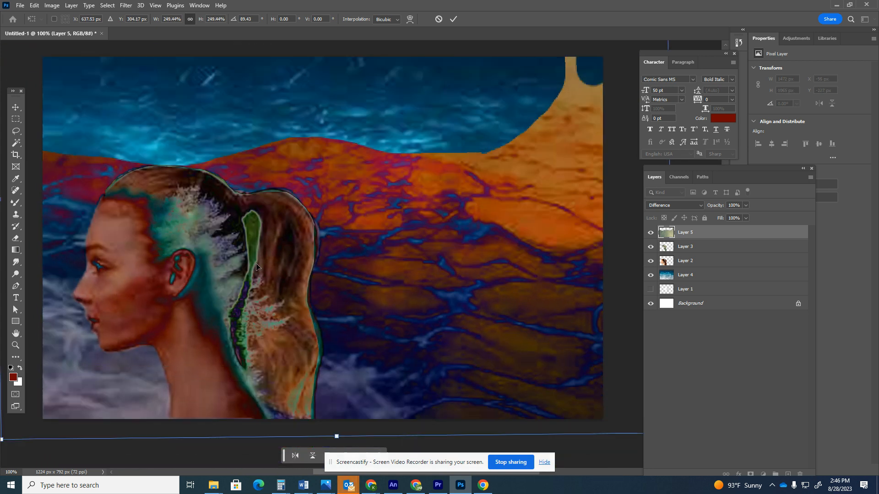
pyautogui.press('Return')
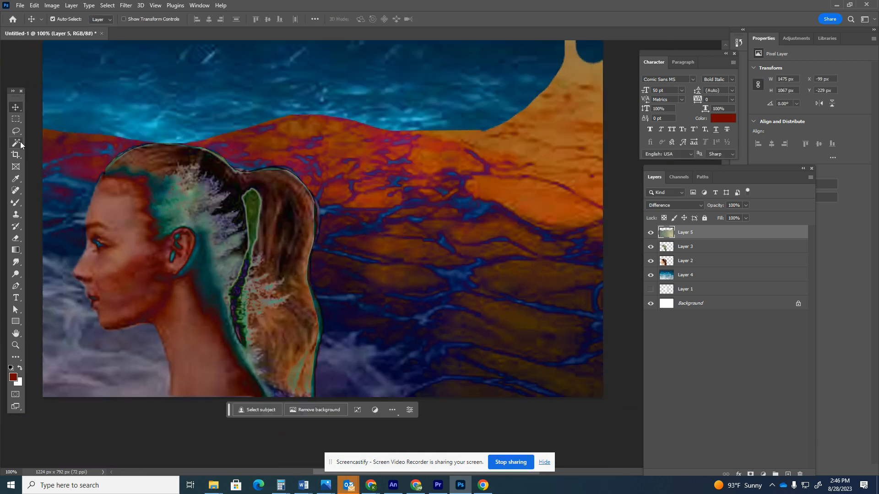
# - Erase the forest layer at 60% opacity over the forehead, the crown, the ear, and down the ponytail
pyautogui.click(15, 238)
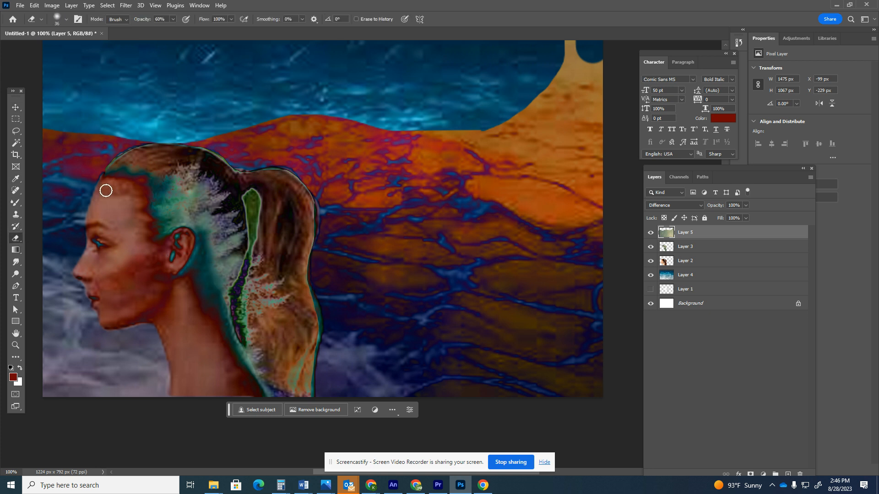
pyautogui.moveTo(107, 181)
pyautogui.mouseDown()
pyautogui.moveTo(89, 258)
pyautogui.moveTo(112, 194)
pyautogui.moveTo(139, 198)
pyautogui.moveTo(139, 226)
pyautogui.moveTo(120, 162)
pyautogui.mouseUp()
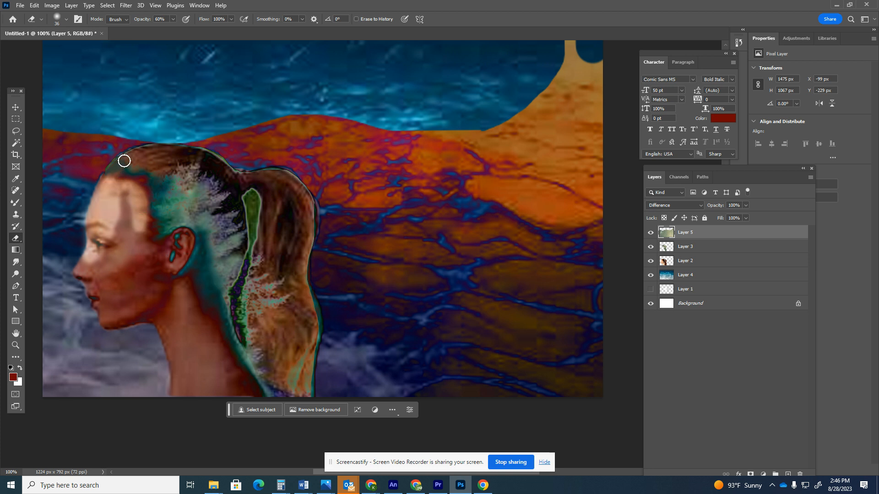
pyautogui.moveTo(171, 152)
pyautogui.mouseDown()
pyautogui.moveTo(206, 162)
pyautogui.moveTo(145, 175)
pyautogui.moveTo(139, 167)
pyautogui.moveTo(185, 171)
pyautogui.moveTo(180, 179)
pyautogui.moveTo(200, 189)
pyautogui.moveTo(200, 167)
pyautogui.moveTo(209, 168)
pyautogui.moveTo(222, 218)
pyautogui.moveTo(210, 185)
pyautogui.moveTo(200, 191)
pyautogui.moveTo(198, 226)
pyautogui.moveTo(185, 223)
pyautogui.moveTo(154, 176)
pyautogui.moveTo(147, 181)
pyautogui.moveTo(174, 226)
pyautogui.moveTo(265, 209)
pyautogui.moveTo(157, 225)
pyautogui.moveTo(185, 221)
pyautogui.moveTo(207, 257)
pyautogui.moveTo(221, 236)
pyautogui.moveTo(226, 254)
pyautogui.moveTo(240, 201)
pyautogui.moveTo(244, 242)
pyautogui.moveTo(226, 301)
pyautogui.mouseUp()
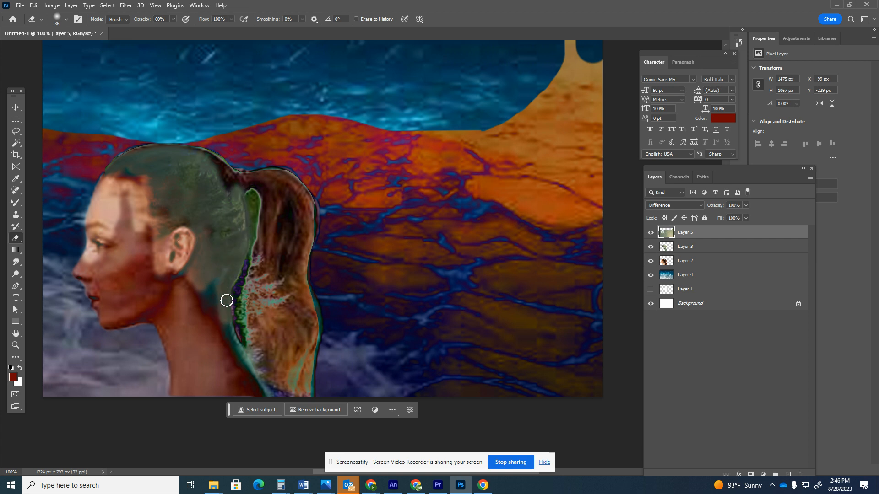
pyautogui.moveTo(228, 189)
pyautogui.mouseDown()
pyautogui.moveTo(214, 161)
pyautogui.moveTo(239, 175)
pyautogui.moveTo(293, 180)
pyautogui.moveTo(307, 213)
pyautogui.moveTo(297, 258)
pyautogui.moveTo(293, 232)
pyautogui.mouseUp()
pyautogui.moveTo(239, 183)
pyautogui.mouseDown()
pyautogui.moveTo(269, 196)
pyautogui.moveTo(279, 218)
pyautogui.moveTo(288, 207)
pyautogui.moveTo(296, 224)
pyautogui.moveTo(290, 255)
pyautogui.moveTo(261, 251)
pyautogui.moveTo(254, 307)
pyautogui.moveTo(275, 265)
pyautogui.moveTo(283, 265)
pyautogui.moveTo(295, 303)
pyautogui.moveTo(295, 218)
pyautogui.mouseUp()
pyautogui.moveTo(268, 326)
pyautogui.mouseDown()
pyautogui.moveTo(258, 340)
pyautogui.moveTo(292, 314)
pyautogui.moveTo(299, 277)
pyautogui.mouseUp()
pyautogui.moveTo(309, 312)
pyautogui.mouseDown()
pyautogui.moveTo(298, 373)
pyautogui.moveTo(268, 371)
pyautogui.moveTo(303, 378)
pyautogui.mouseUp()
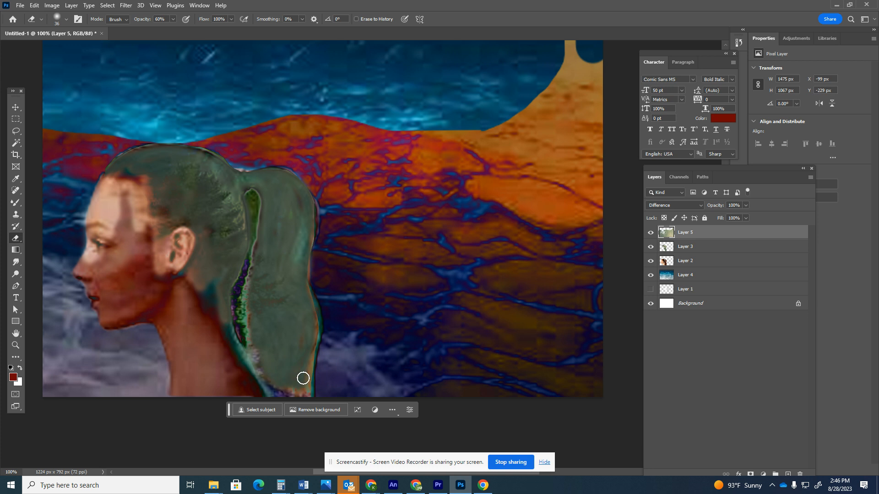
# - Continue erasing the forest layer at 60% opacity over the neck, the face, and the hair above the ear
pyautogui.moveTo(171, 266)
pyautogui.mouseDown()
pyautogui.moveTo(189, 341)
pyautogui.moveTo(202, 339)
pyautogui.moveTo(215, 278)
pyautogui.moveTo(227, 369)
pyautogui.moveTo(224, 312)
pyautogui.moveTo(250, 388)
pyautogui.moveTo(229, 387)
pyautogui.moveTo(193, 304)
pyautogui.moveTo(199, 386)
pyautogui.moveTo(173, 313)
pyautogui.moveTo(163, 313)
pyautogui.moveTo(175, 385)
pyautogui.moveTo(200, 401)
pyautogui.moveTo(214, 369)
pyautogui.moveTo(232, 406)
pyautogui.moveTo(241, 382)
pyautogui.moveTo(230, 343)
pyautogui.mouseUp()
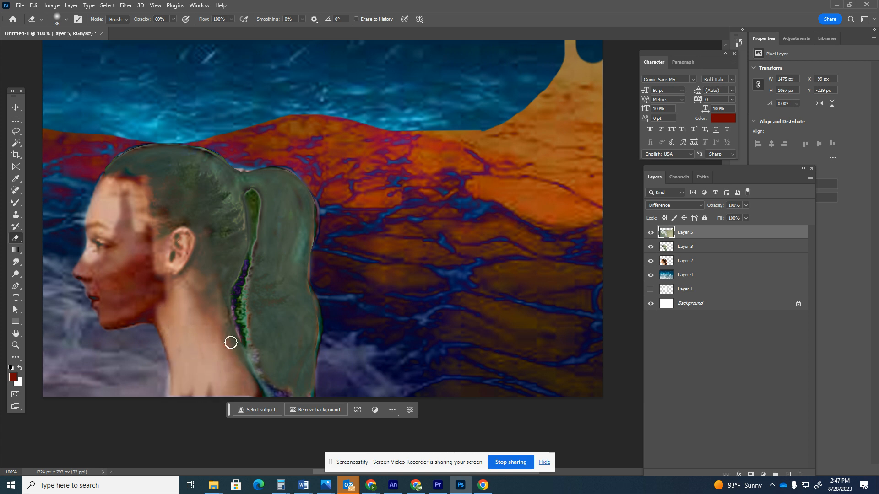
pyautogui.moveTo(106, 208)
pyautogui.mouseDown()
pyautogui.moveTo(124, 212)
pyautogui.moveTo(112, 228)
pyautogui.moveTo(110, 272)
pyautogui.moveTo(104, 265)
pyautogui.moveTo(94, 275)
pyautogui.moveTo(93, 260)
pyautogui.moveTo(80, 273)
pyautogui.moveTo(103, 320)
pyautogui.moveTo(153, 317)
pyautogui.moveTo(111, 314)
pyautogui.moveTo(103, 280)
pyautogui.moveTo(114, 303)
pyautogui.moveTo(117, 243)
pyautogui.moveTo(133, 261)
pyautogui.moveTo(131, 207)
pyautogui.moveTo(138, 231)
pyautogui.moveTo(152, 230)
pyautogui.moveTo(153, 275)
pyautogui.moveTo(158, 255)
pyautogui.moveTo(166, 273)
pyautogui.moveTo(139, 272)
pyautogui.moveTo(124, 305)
pyautogui.moveTo(147, 291)
pyautogui.moveTo(149, 311)
pyautogui.moveTo(173, 323)
pyautogui.moveTo(211, 311)
pyautogui.mouseUp()
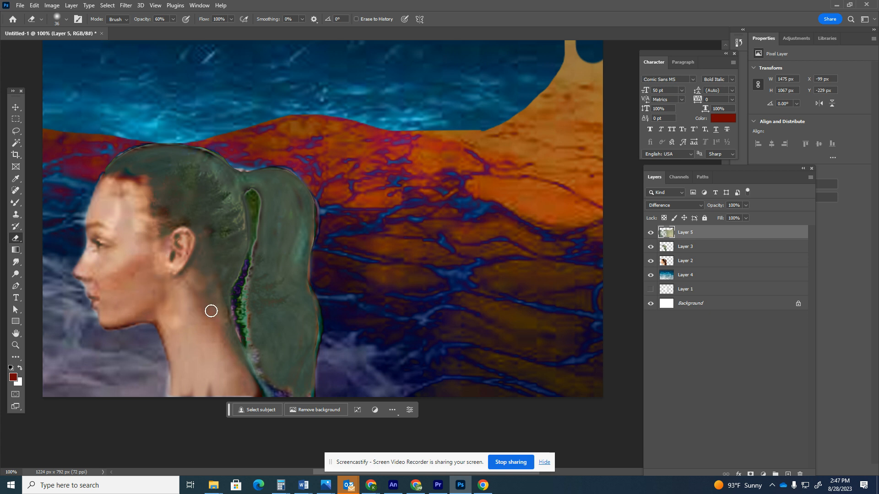
pyautogui.moveTo(193, 209)
pyautogui.mouseDown()
pyautogui.moveTo(159, 214)
pyautogui.moveTo(201, 191)
pyautogui.moveTo(154, 221)
pyautogui.mouseUp()
pyautogui.moveTo(167, 180)
pyautogui.mouseDown()
pyautogui.moveTo(151, 174)
pyautogui.moveTo(213, 190)
pyautogui.moveTo(192, 219)
pyautogui.moveTo(208, 232)
pyautogui.moveTo(200, 263)
pyautogui.moveTo(234, 259)
pyautogui.moveTo(236, 205)
pyautogui.moveTo(224, 175)
pyautogui.moveTo(170, 153)
pyautogui.moveTo(132, 101)
pyautogui.mouseUp()
# - Raise the eraser opacity to 100% and clear the remaining forest layer from the hair, ponytail, ear, face, and neck
pyautogui.click(173, 20)
pyautogui.click(175, 222)
pyautogui.moveTo(181, 169)
pyautogui.mouseDown()
pyautogui.moveTo(210, 175)
pyautogui.moveTo(224, 192)
pyautogui.moveTo(227, 183)
pyautogui.moveTo(234, 210)
pyautogui.moveTo(238, 184)
pyautogui.moveTo(275, 180)
pyautogui.moveTo(278, 191)
pyautogui.moveTo(251, 181)
pyautogui.moveTo(287, 250)
pyautogui.moveTo(285, 212)
pyautogui.moveTo(275, 231)
pyautogui.moveTo(272, 220)
pyautogui.moveTo(267, 271)
pyautogui.moveTo(262, 247)
pyautogui.moveTo(258, 295)
pyautogui.moveTo(261, 341)
pyautogui.moveTo(271, 260)
pyautogui.moveTo(279, 314)
pyautogui.moveTo(283, 278)
pyautogui.moveTo(284, 359)
pyautogui.moveTo(303, 288)
pyautogui.moveTo(307, 336)
pyautogui.moveTo(269, 347)
pyautogui.moveTo(271, 388)
pyautogui.moveTo(286, 397)
pyautogui.moveTo(289, 375)
pyautogui.moveTo(304, 397)
pyautogui.moveTo(309, 358)
pyautogui.moveTo(295, 194)
pyautogui.mouseUp()
pyautogui.moveTo(182, 221)
pyautogui.mouseDown()
pyautogui.moveTo(210, 241)
pyautogui.moveTo(186, 204)
pyautogui.mouseUp()
pyautogui.moveTo(147, 180)
pyautogui.mouseDown()
pyautogui.moveTo(123, 204)
pyautogui.moveTo(126, 231)
pyautogui.moveTo(118, 184)
pyautogui.moveTo(101, 196)
pyautogui.moveTo(91, 261)
pyautogui.moveTo(113, 284)
pyautogui.moveTo(134, 231)
pyautogui.moveTo(155, 210)
pyautogui.moveTo(163, 235)
pyautogui.moveTo(128, 189)
pyautogui.moveTo(184, 172)
pyautogui.mouseUp()
pyautogui.moveTo(173, 224)
pyautogui.mouseDown()
pyautogui.moveTo(193, 267)
pyautogui.moveTo(210, 281)
pyautogui.moveTo(235, 351)
pyautogui.moveTo(205, 313)
pyautogui.moveTo(197, 329)
pyautogui.moveTo(180, 308)
pyautogui.moveTo(185, 391)
pyautogui.moveTo(213, 366)
pyautogui.moveTo(243, 400)
pyautogui.moveTo(230, 351)
pyautogui.mouseUp()
pyautogui.moveTo(179, 253)
pyautogui.mouseDown()
pyautogui.moveTo(159, 243)
pyautogui.moveTo(144, 280)
pyautogui.moveTo(100, 285)
pyautogui.moveTo(95, 308)
pyautogui.moveTo(102, 319)
pyautogui.moveTo(143, 315)
pyautogui.moveTo(103, 287)
pyautogui.moveTo(130, 290)
pyautogui.moveTo(162, 312)
pyautogui.mouseUp()
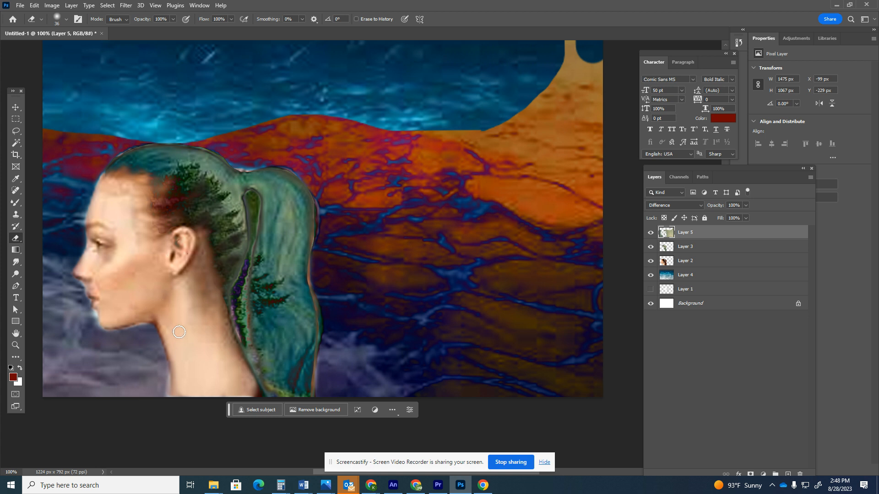
pyautogui.scroll(-2, 177, 332)
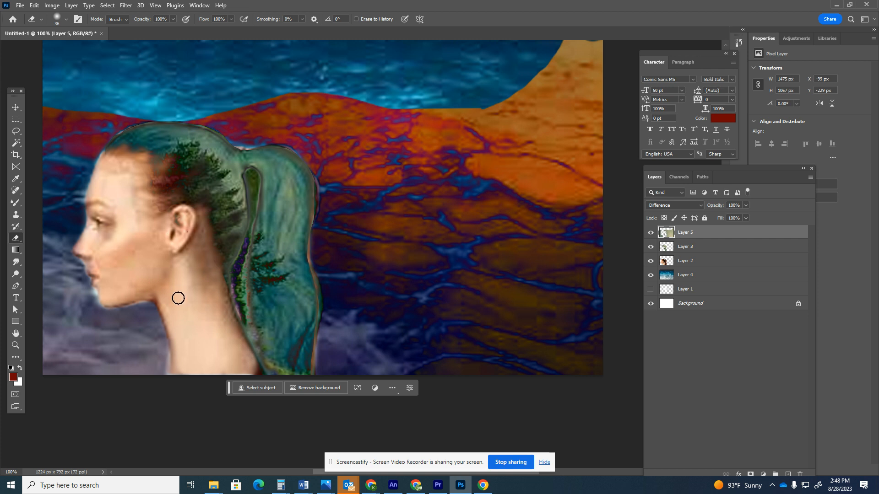
pyautogui.scroll(2, 379, 277)
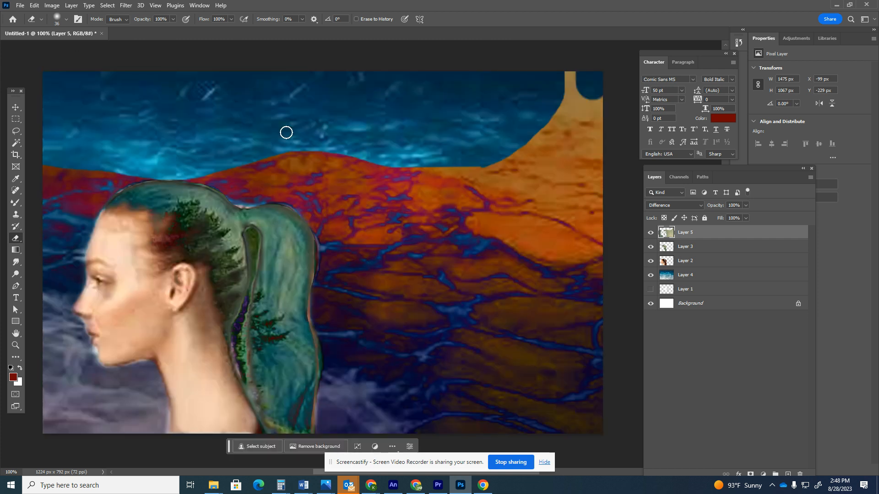